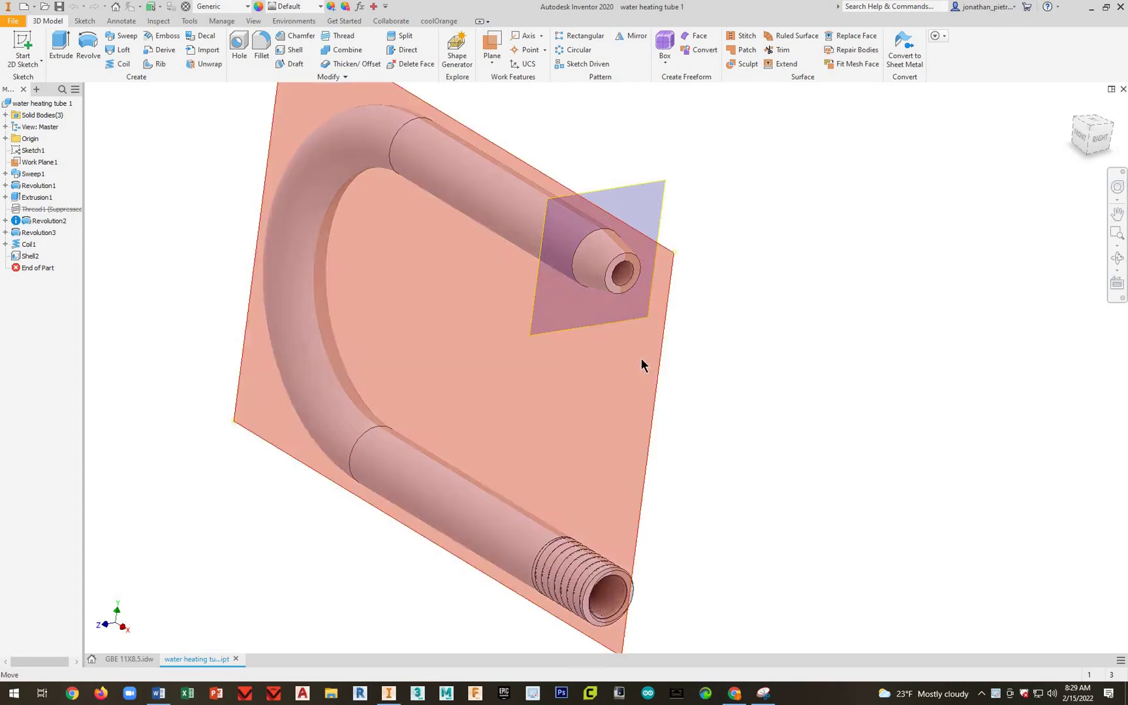
Step: Orbit the finished tube, then create a new part from the Standard (in).ipt template
{"action": "middle_click_drag", "start_coordinate": [659, 394], "coordinate": [24, 49], "text": "shift"}
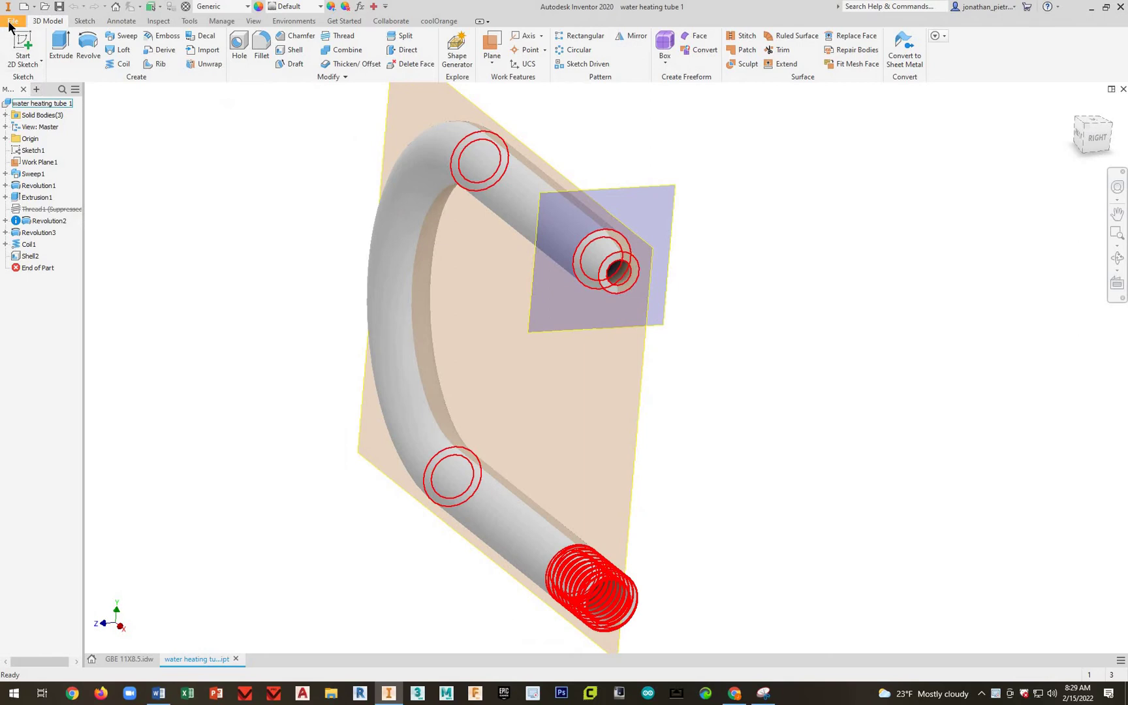
{"action": "left_click", "coordinate": [11, 21]}
{"action": "left_click", "coordinate": [48, 69]}
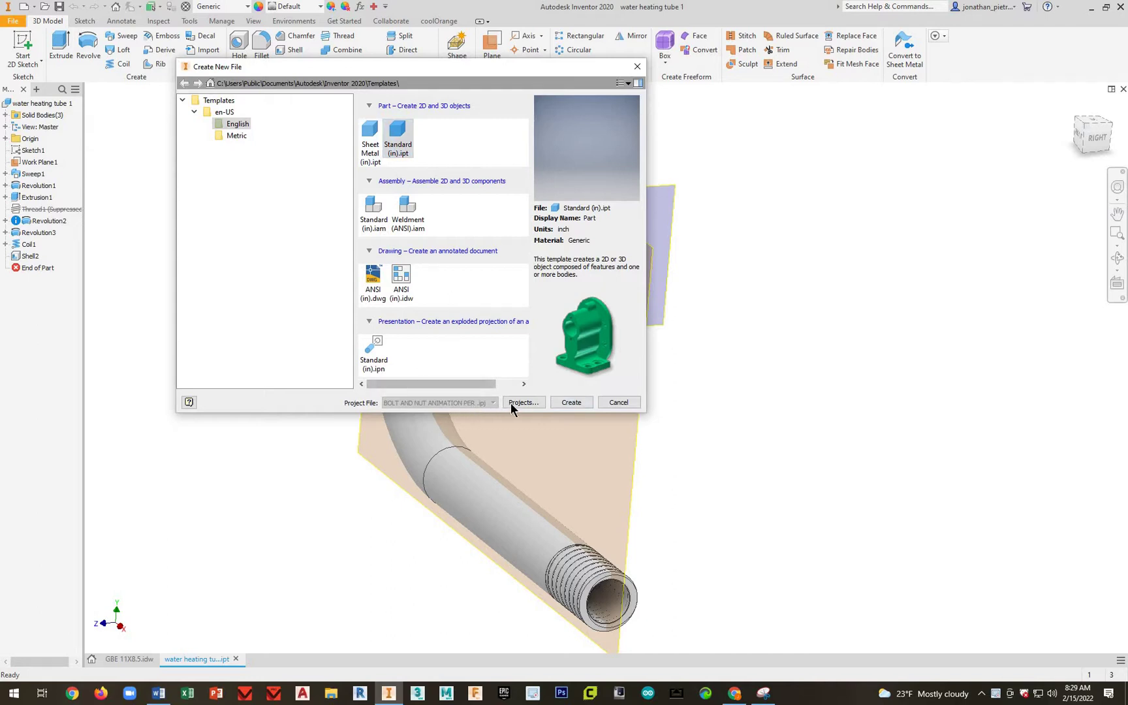
{"action": "key", "text": "Return"}
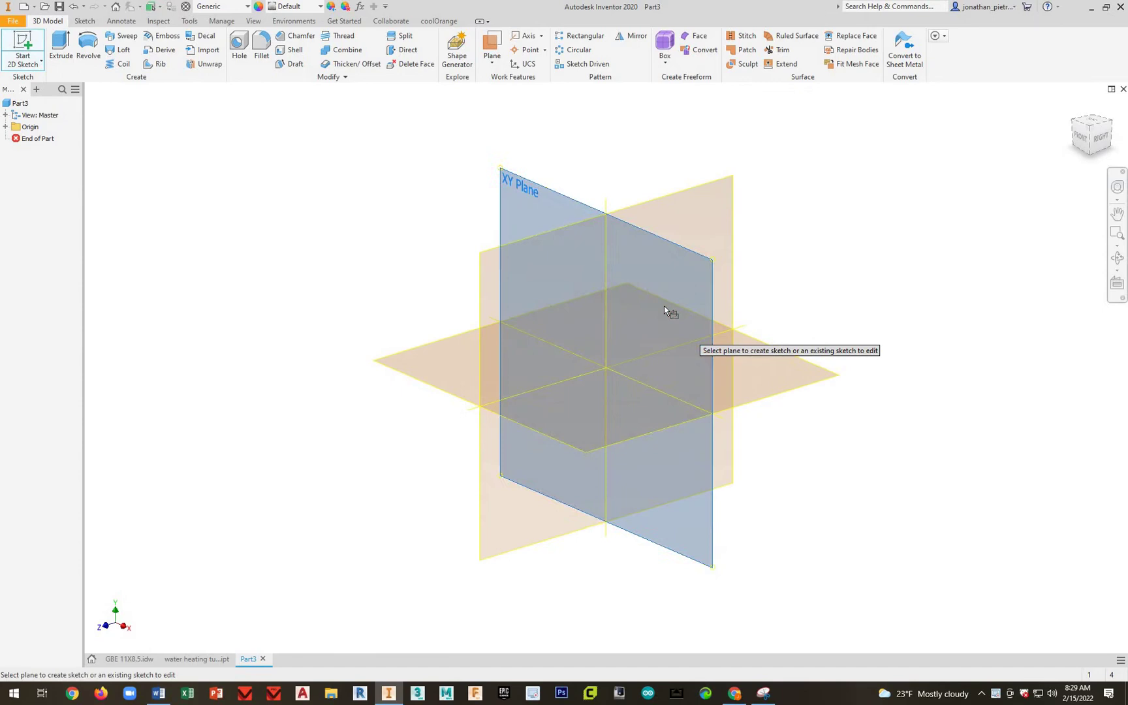
Step: Start a sketch on the XY plane and draw a 1.81 in line left from the origin
{"action": "left_click", "coordinate": [664, 305]}
{"action": "key", "text": "l"}
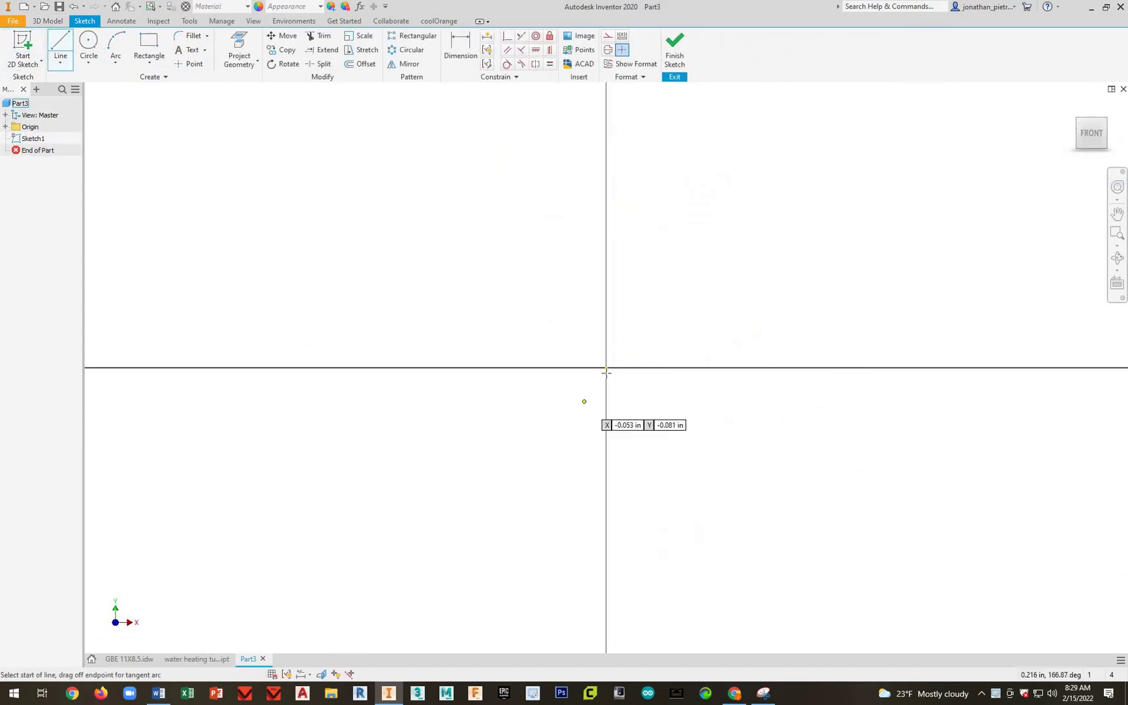
{"action": "left_click", "coordinate": [606, 368]}
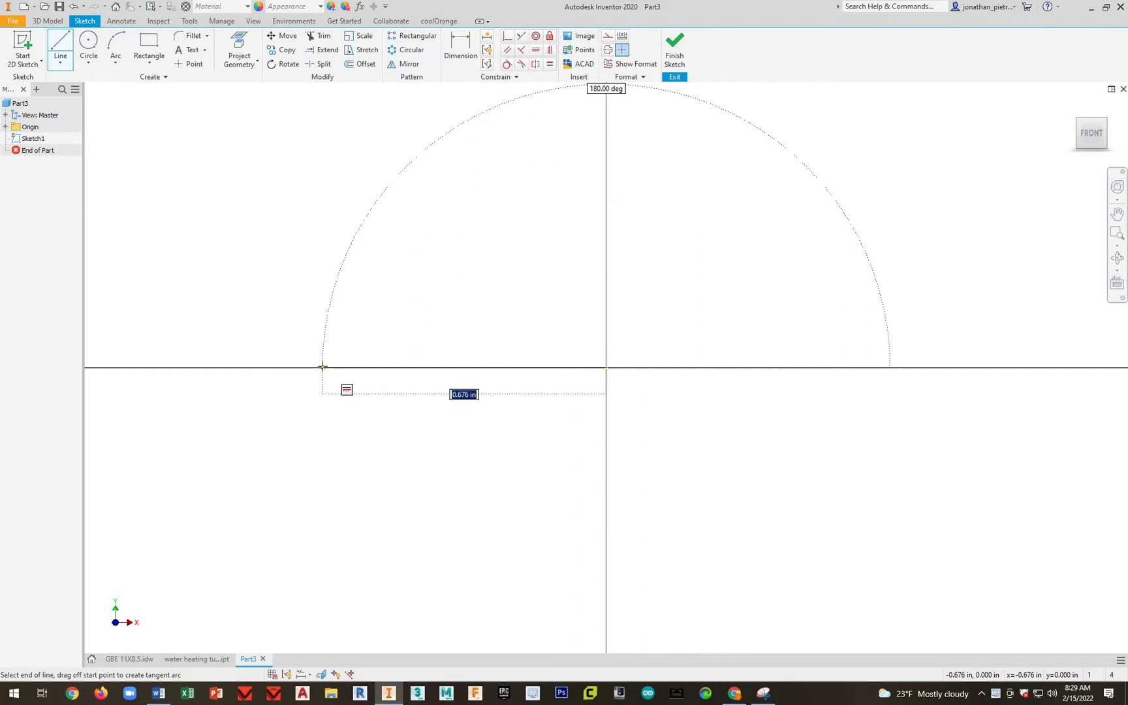
{"action": "type", "text": "1.81"}
{"action": "key", "text": "Return"}
{"action": "right_click", "coordinate": [506, 332]}
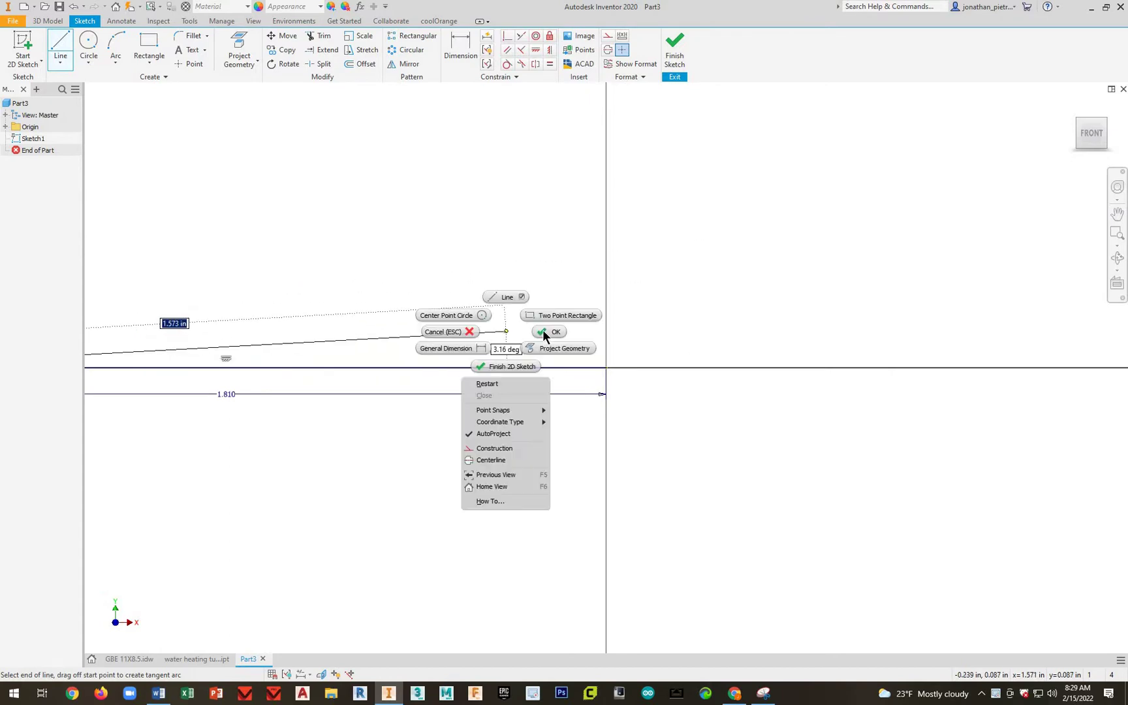
{"action": "left_click", "coordinate": [550, 331]}
{"action": "scroll", "coordinate": [563, 404], "scroll_direction": "up", "scroll_amount": 2}
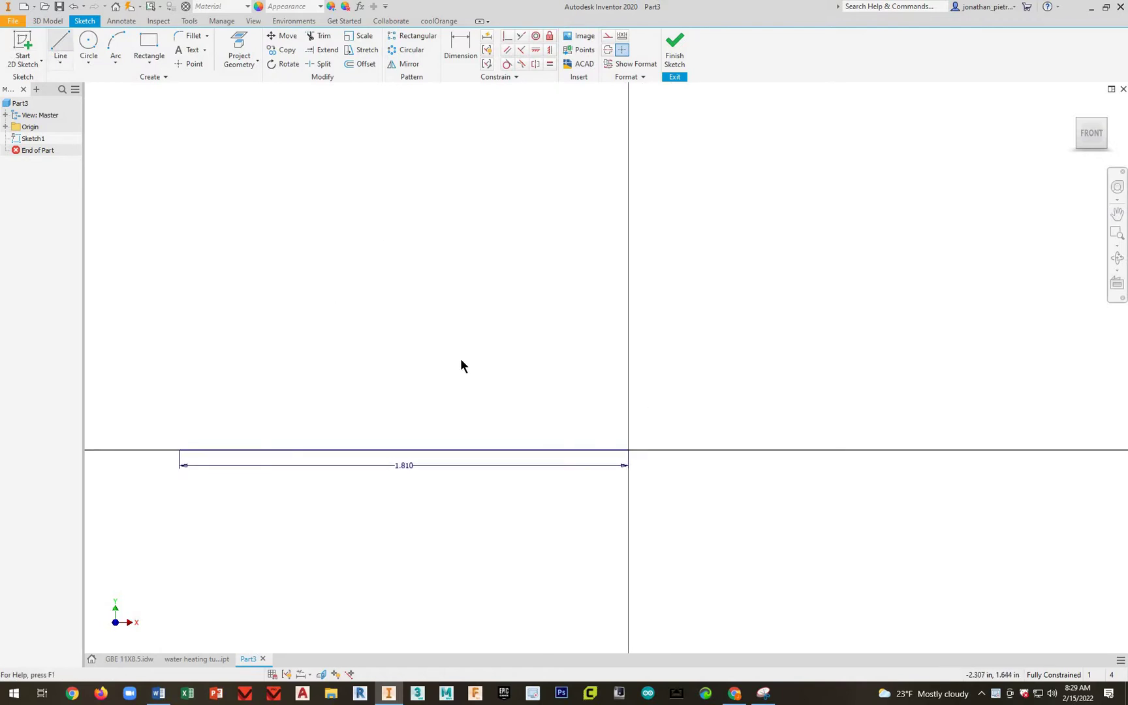
Step: Draw a 1.95 in vertical line rising from the origin
{"action": "key", "text": "l"}
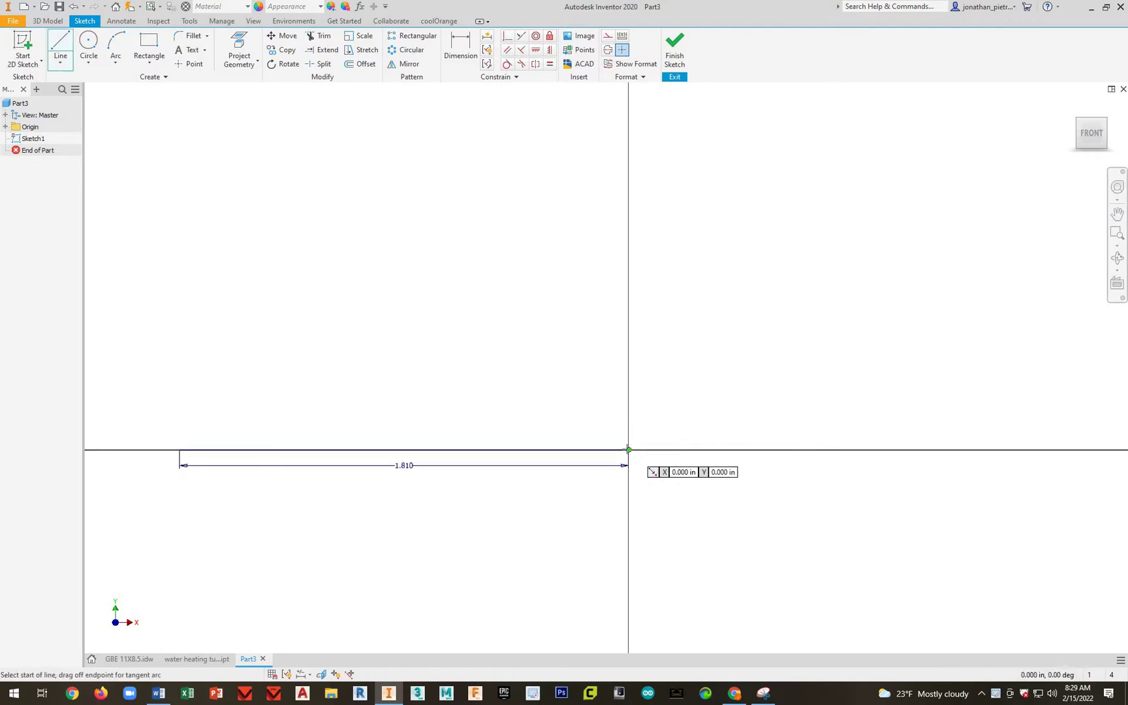
{"action": "left_click", "coordinate": [628, 450]}
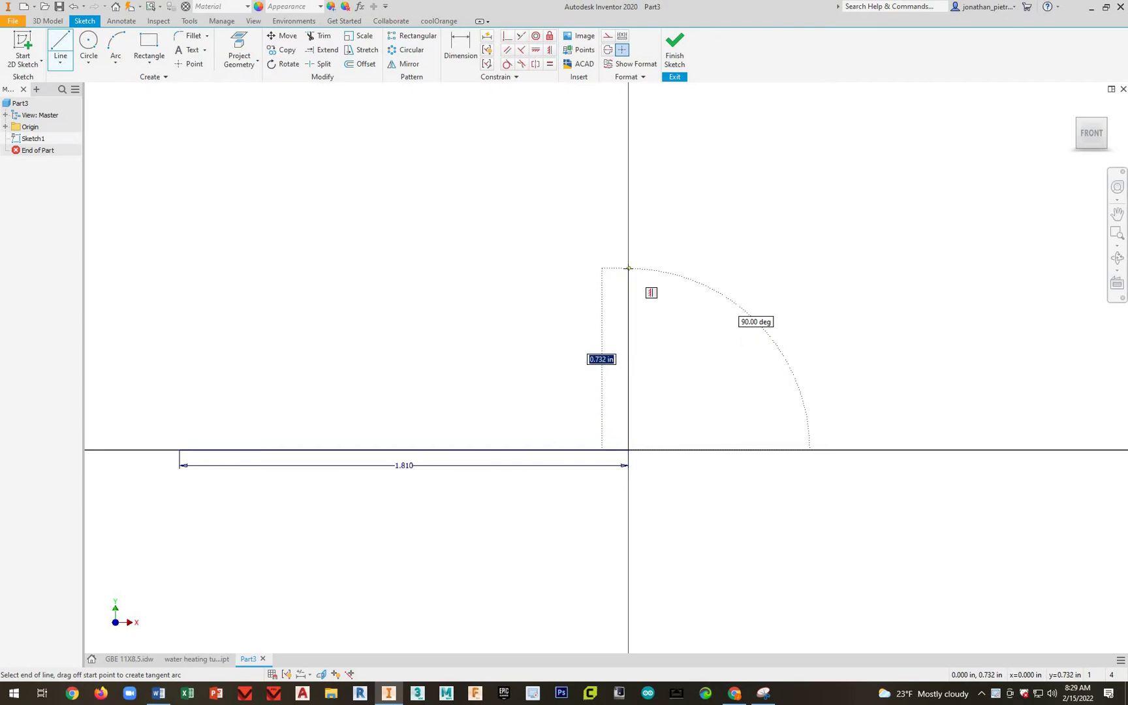
{"action": "type", "text": "1.95"}
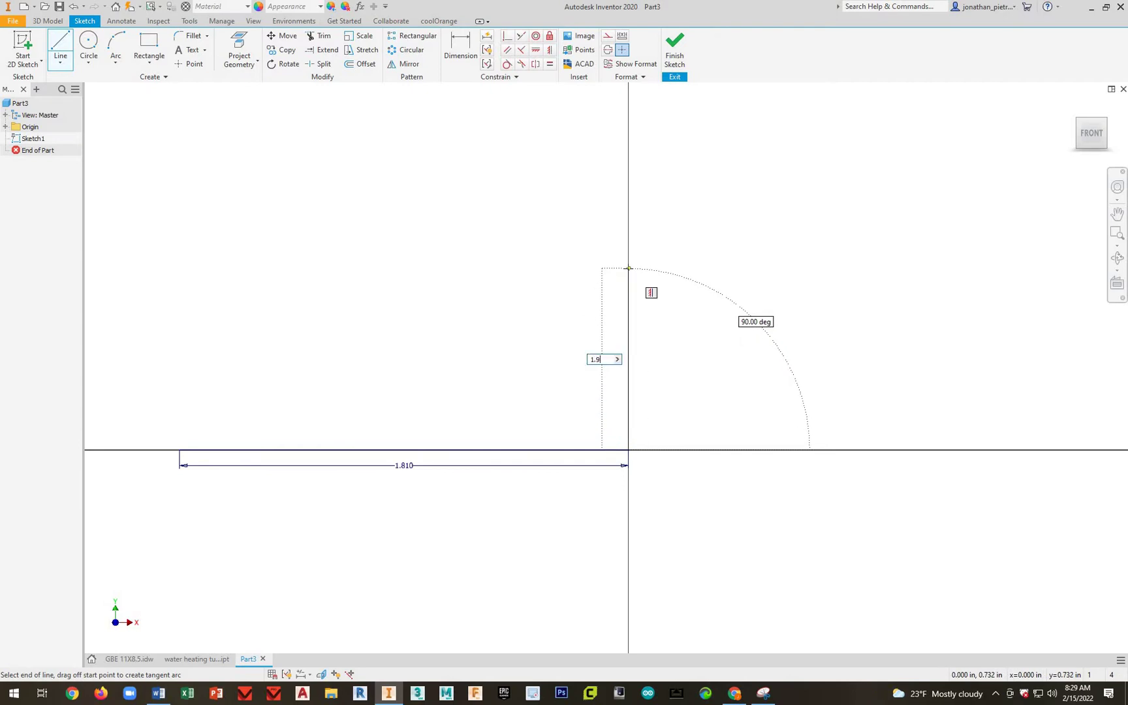
{"action": "key", "text": "Return"}
{"action": "right_click", "coordinate": [629, 269]}
{"action": "left_click", "coordinate": [677, 277]}
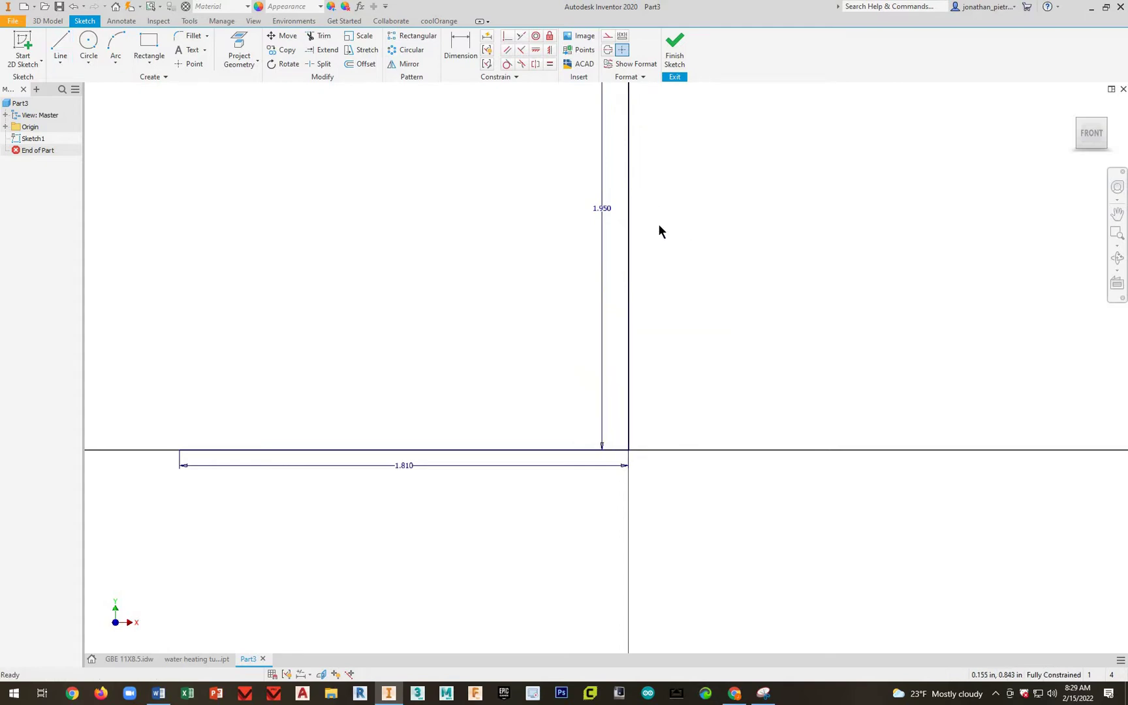
{"action": "scroll", "coordinate": [659, 224], "scroll_direction": "up", "scroll_amount": 3}
{"action": "middle_click_drag", "start_coordinate": [659, 224], "coordinate": [589, 304]}
Step: Draw a 1.81 in line running left from the top of the vertical line
{"action": "left_click", "coordinate": [60, 46]}
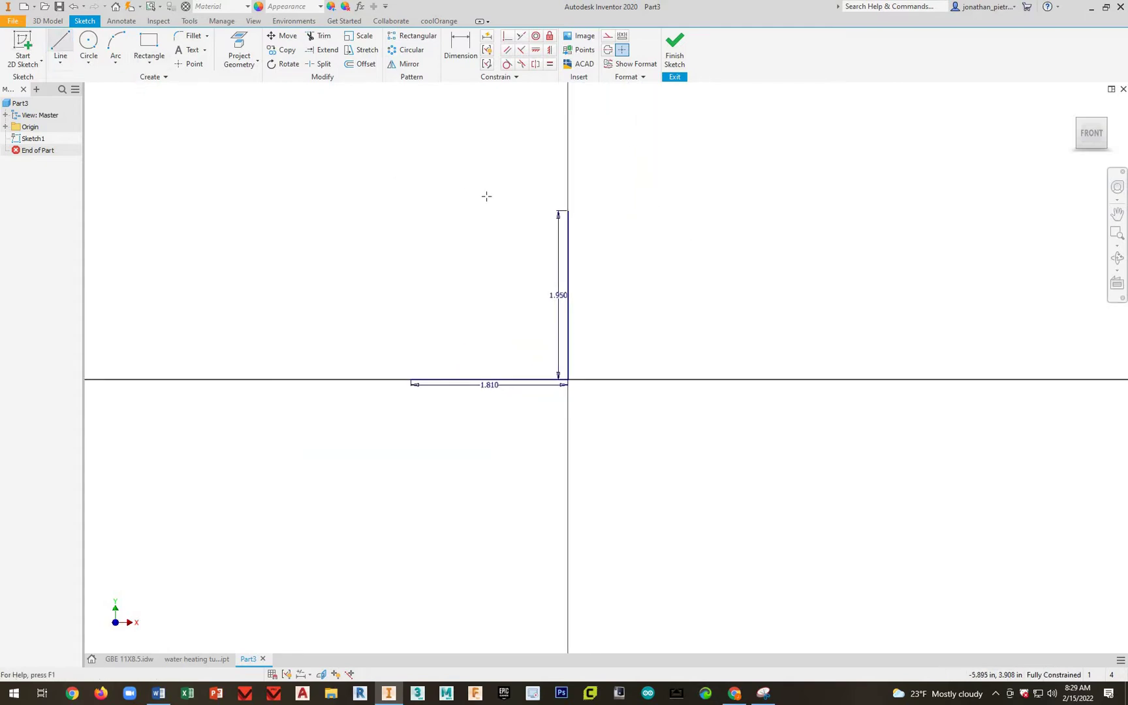
{"action": "left_click", "coordinate": [568, 211]}
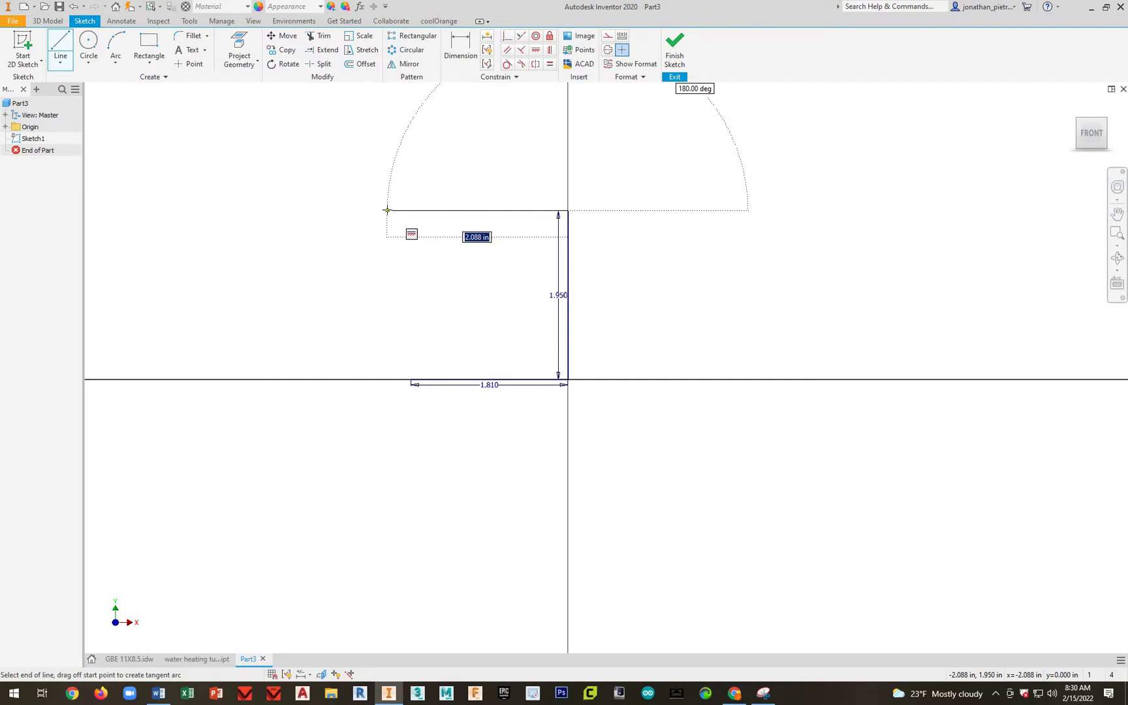
{"action": "type", "text": "1.81"}
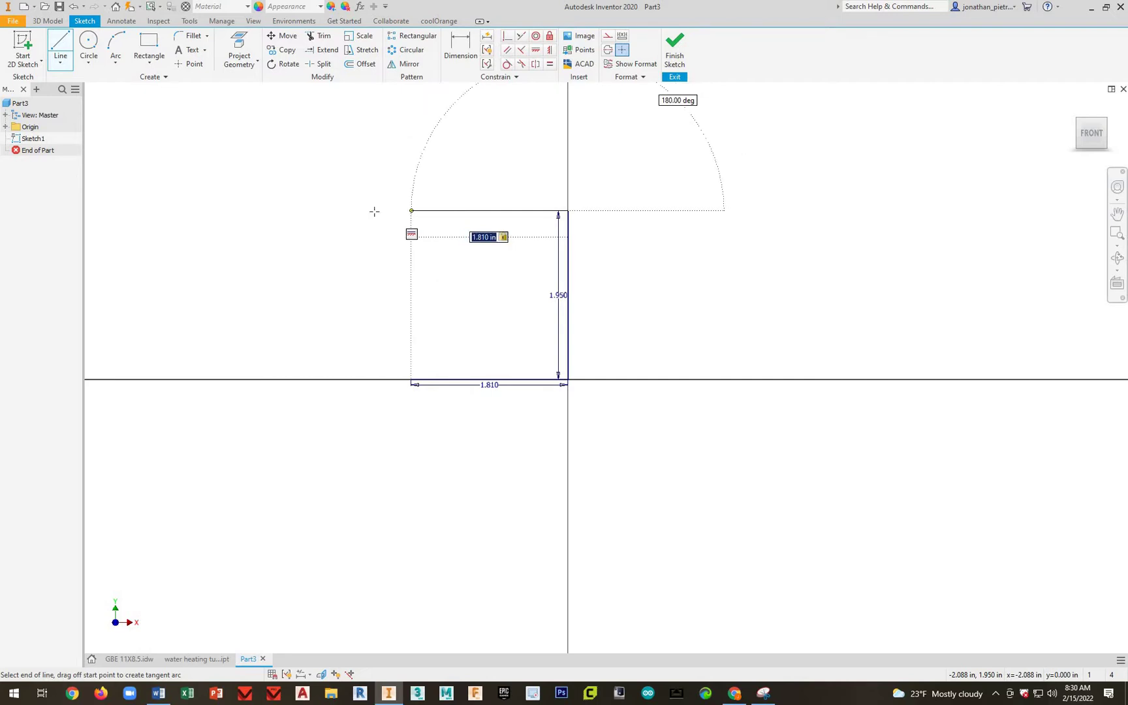
{"action": "key", "text": "Return"}
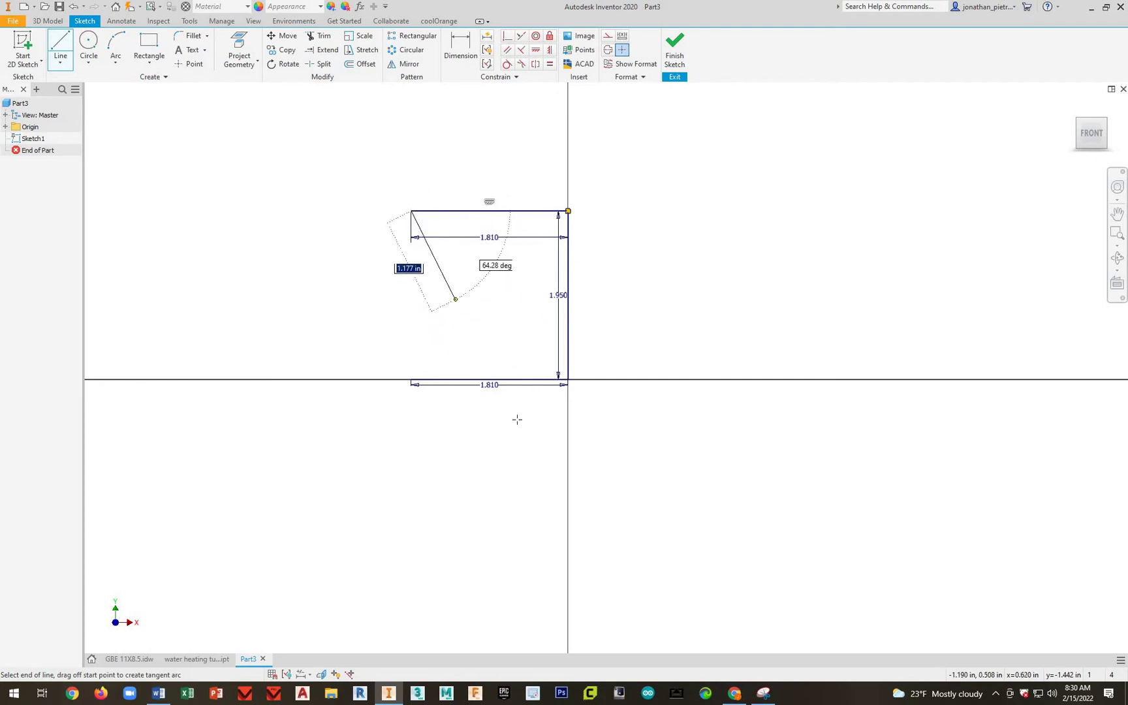
{"action": "right_click", "coordinate": [520, 319]}
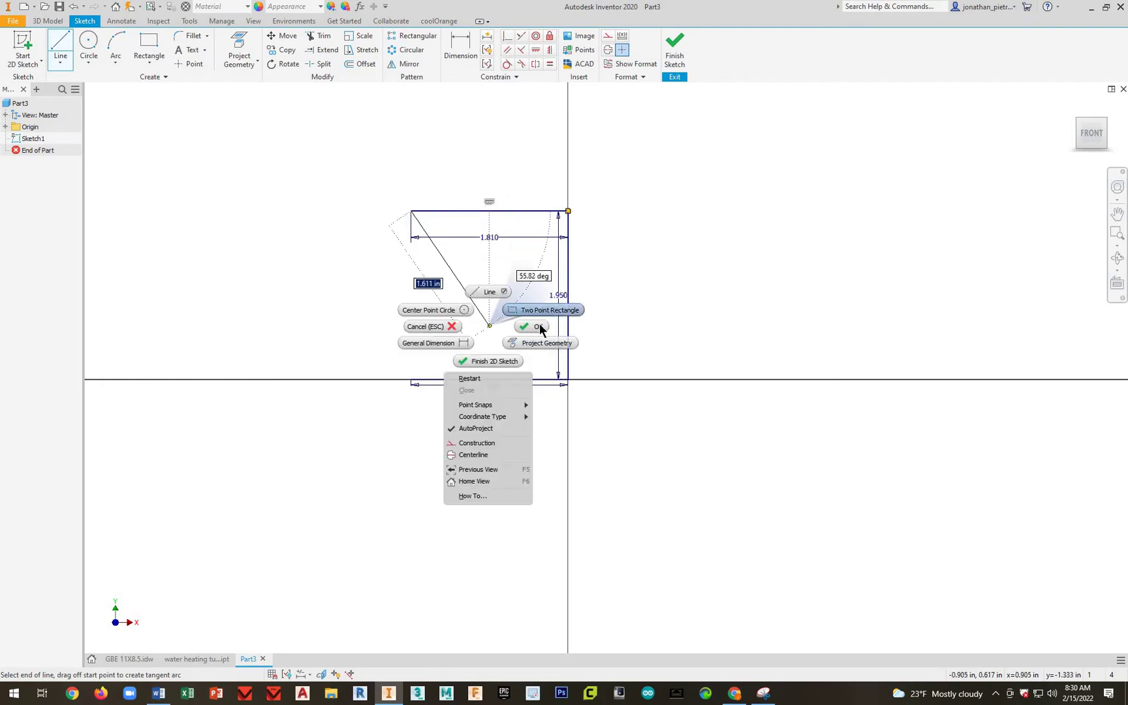
{"action": "left_click", "coordinate": [513, 218]}
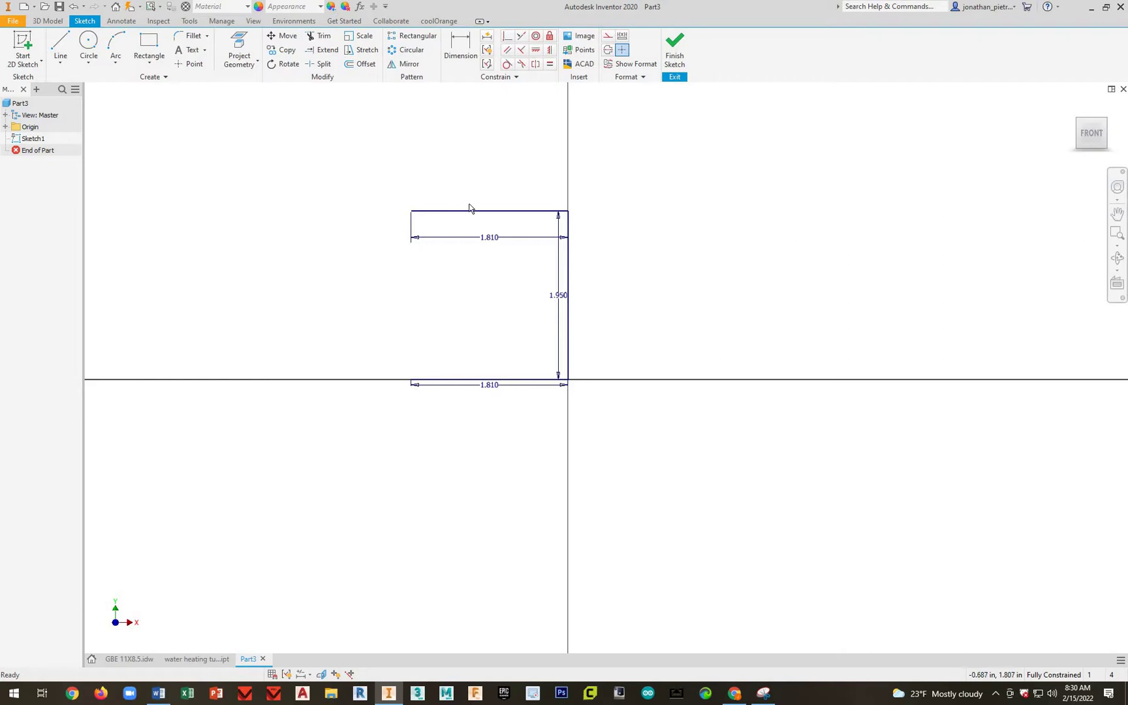
Step: Delete the 1.95 in vertical connecting line
{"action": "middle_click_drag", "start_coordinate": [606, 297], "coordinate": [609, 358]}
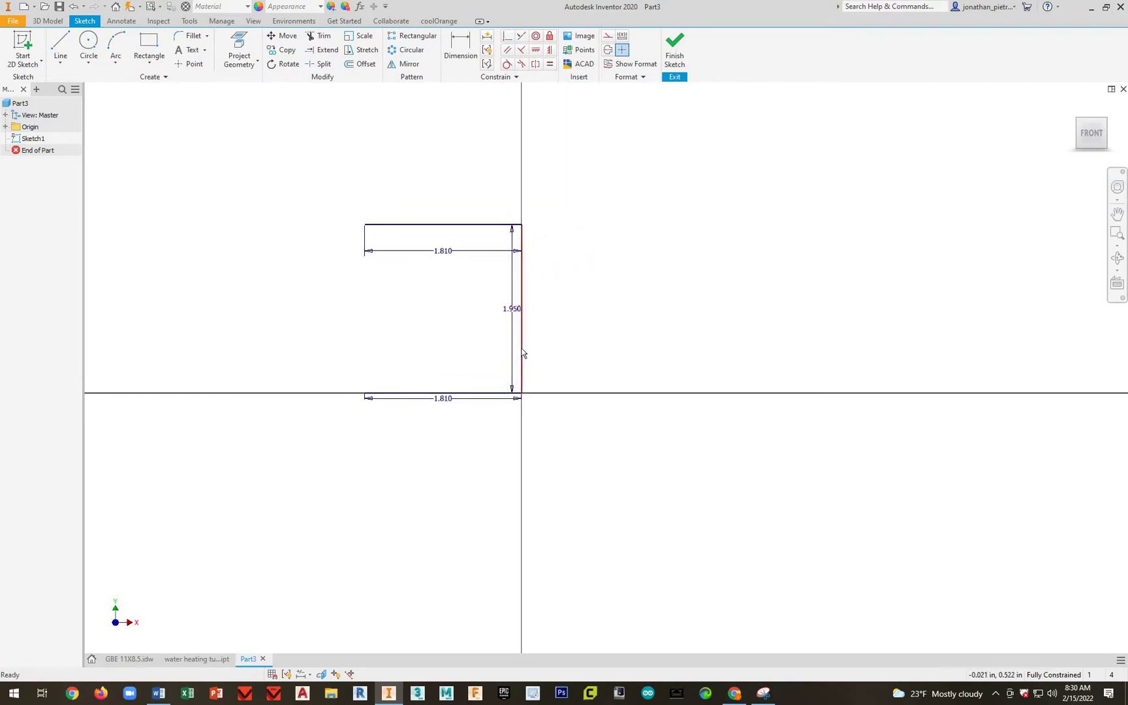
{"action": "right_click", "coordinate": [522, 353]}
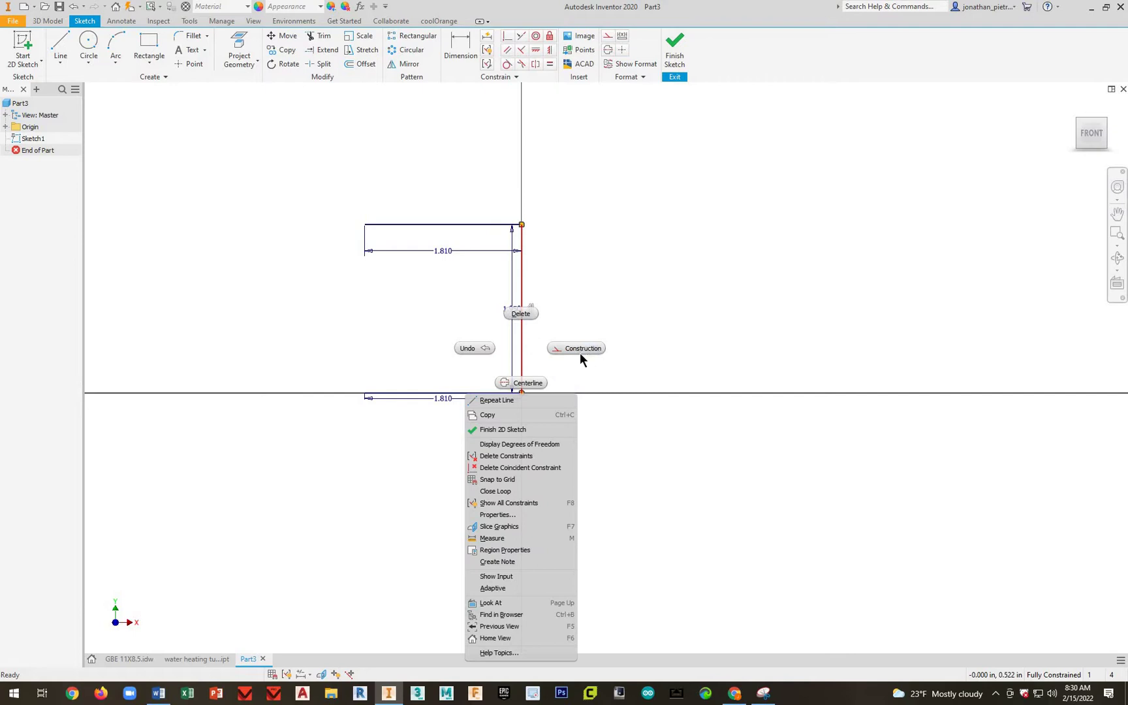
{"action": "left_click", "coordinate": [521, 313]}
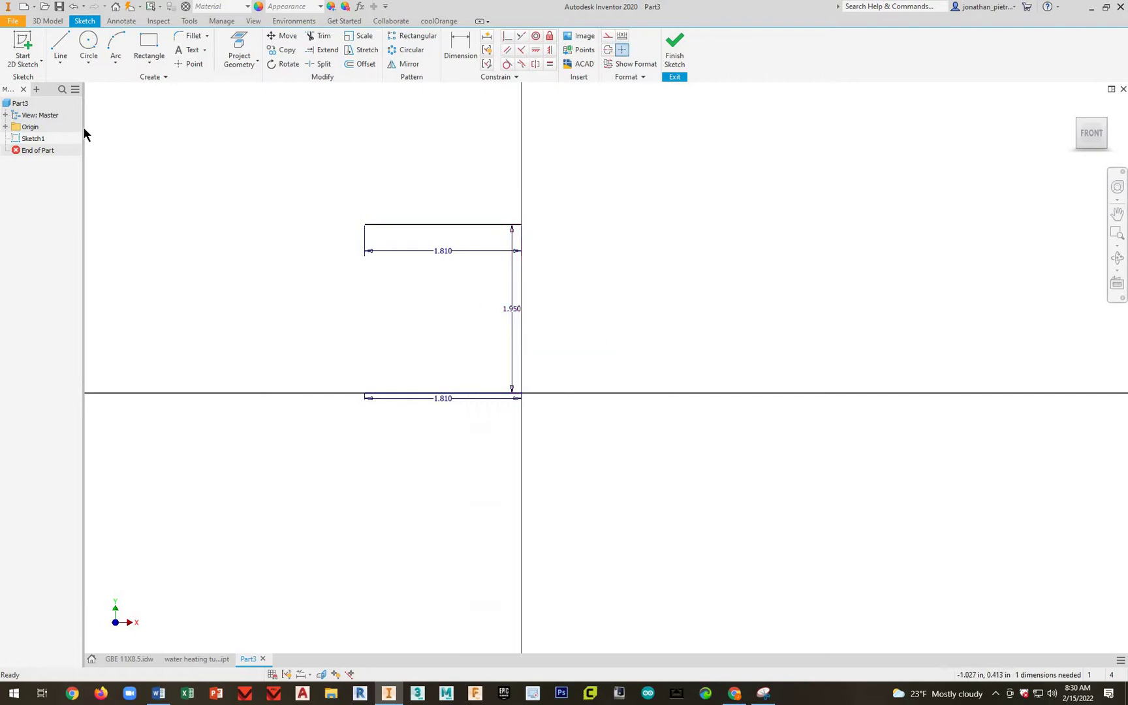
Step: Draw a three-point arc of 0.975 in radius joining the left ends of both lines
{"action": "left_click", "coordinate": [115, 41]}
{"action": "left_click", "coordinate": [364, 225]}
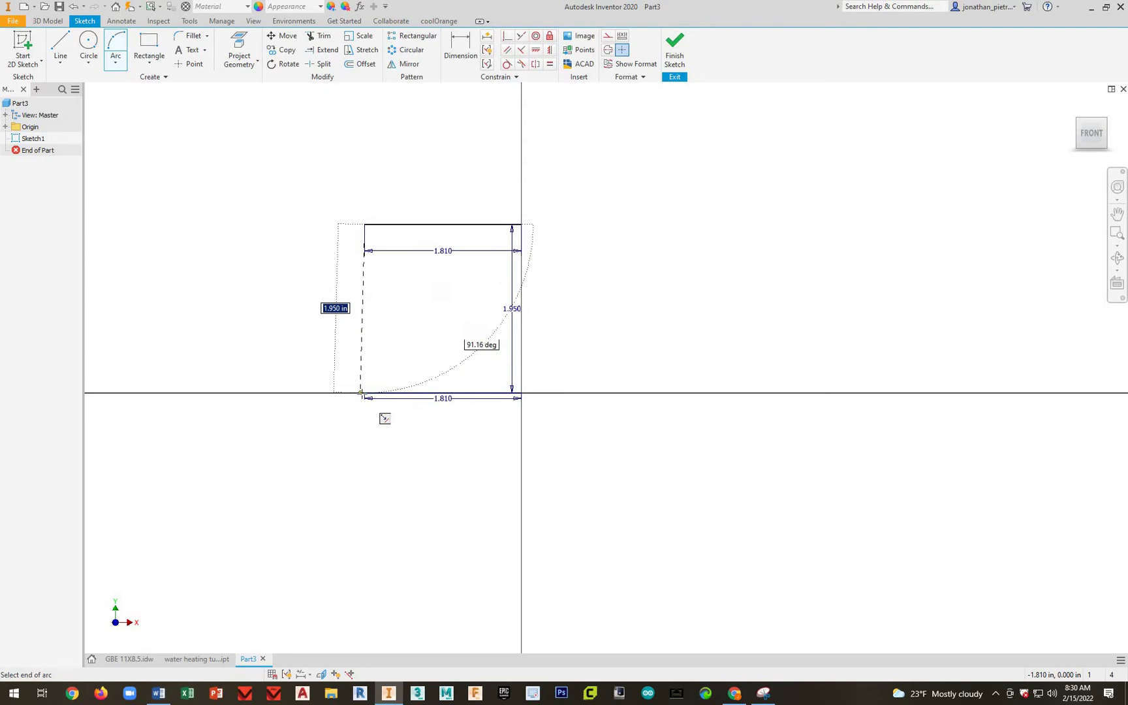
{"action": "left_click", "coordinate": [363, 393]}
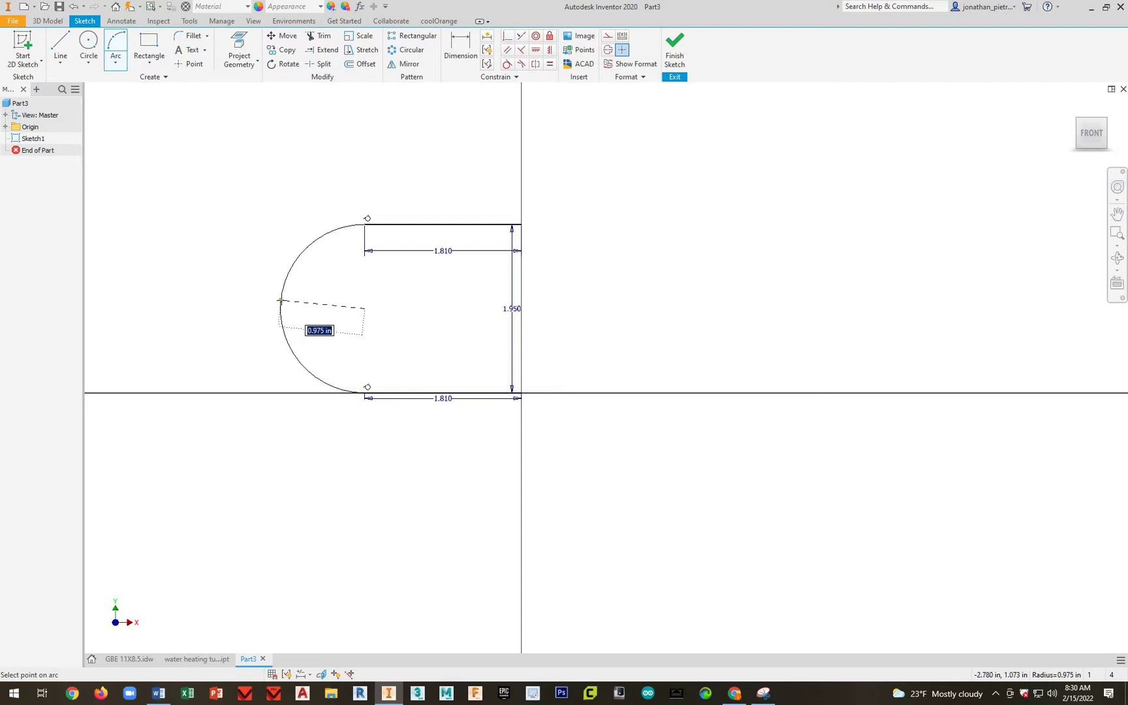
{"action": "left_click", "coordinate": [281, 301]}
{"action": "right_click", "coordinate": [464, 305]}
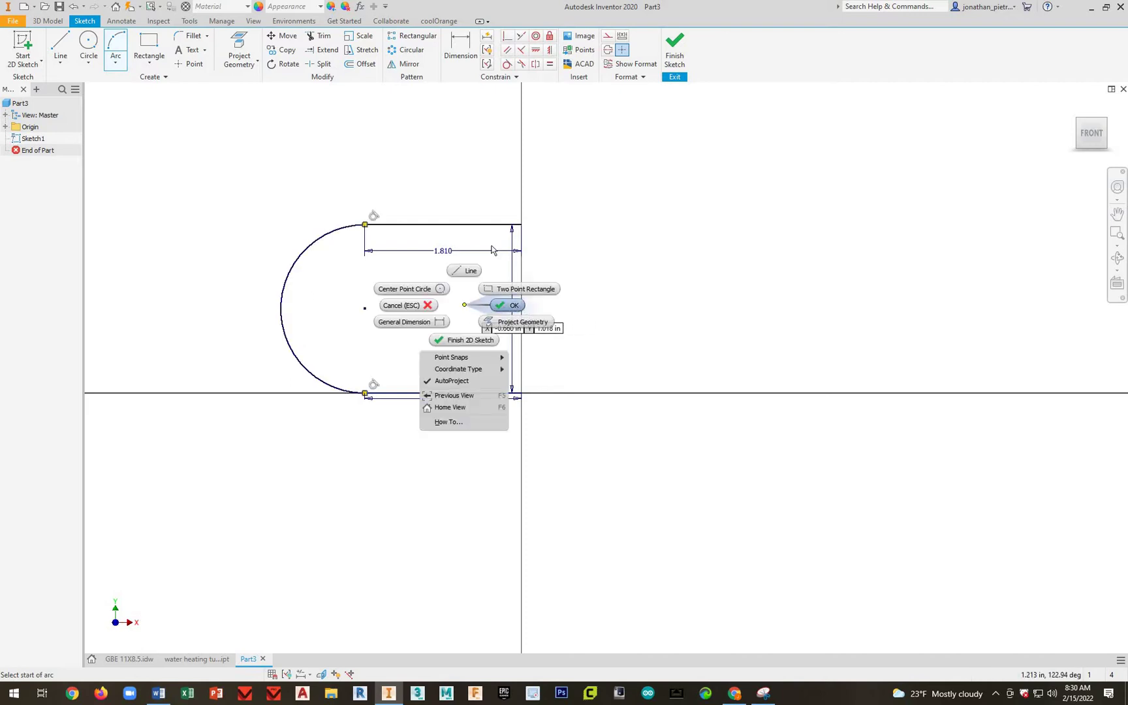
{"action": "left_click", "coordinate": [508, 305]}
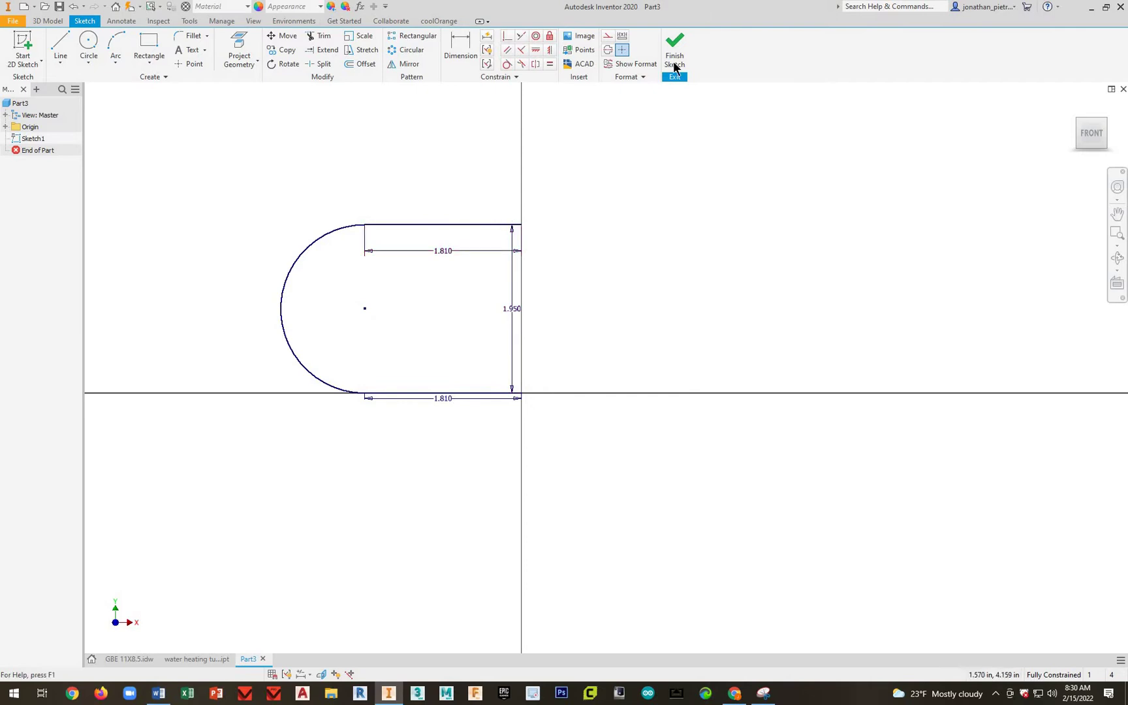
Step: Finish the sketch and place Work Plane1 normal to the path at the upper line's right end
{"action": "left_click", "coordinate": [674, 41]}
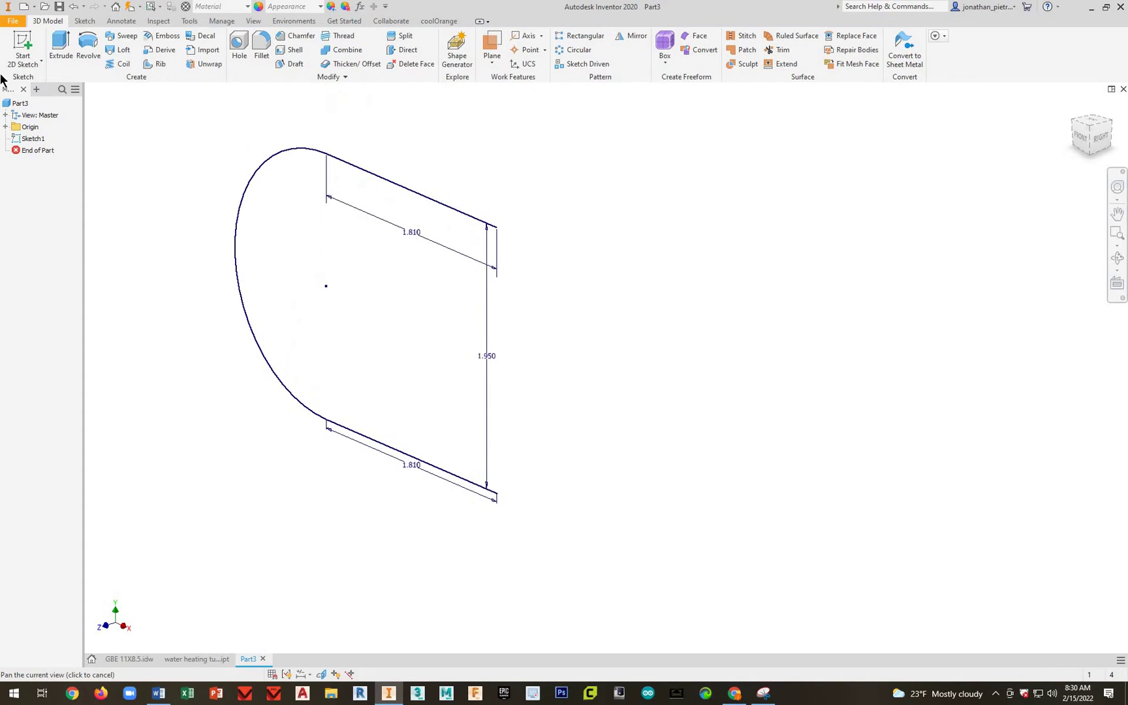
{"action": "left_click", "coordinate": [492, 44]}
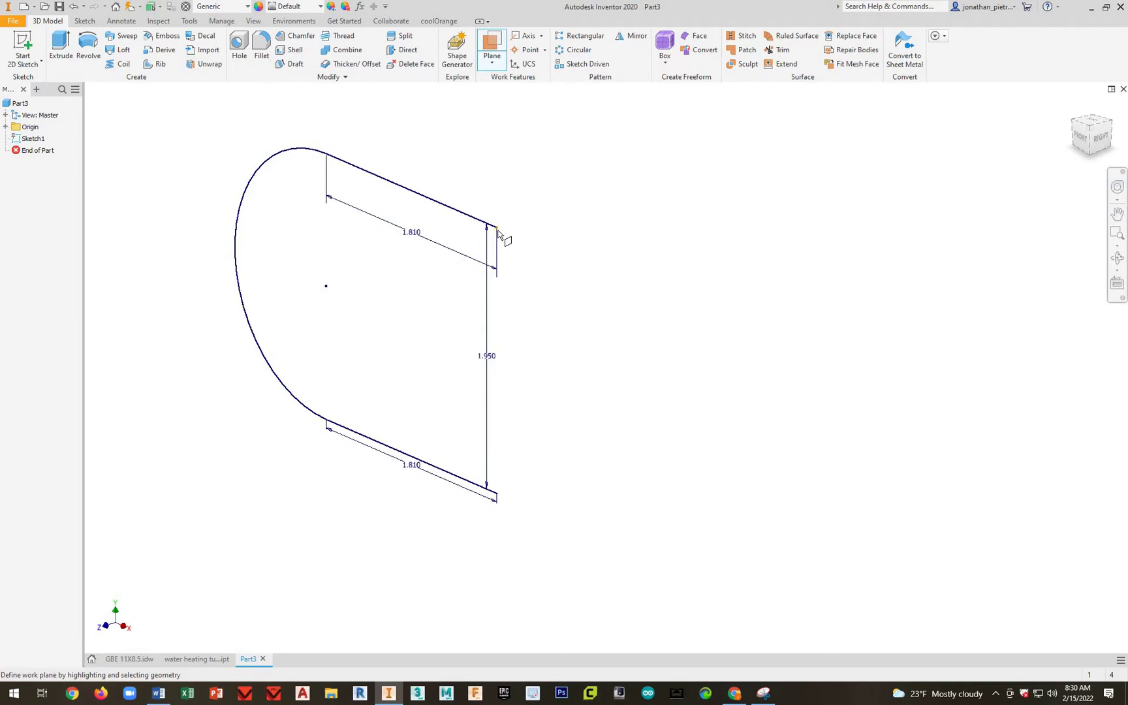
{"action": "left_click", "coordinate": [497, 230]}
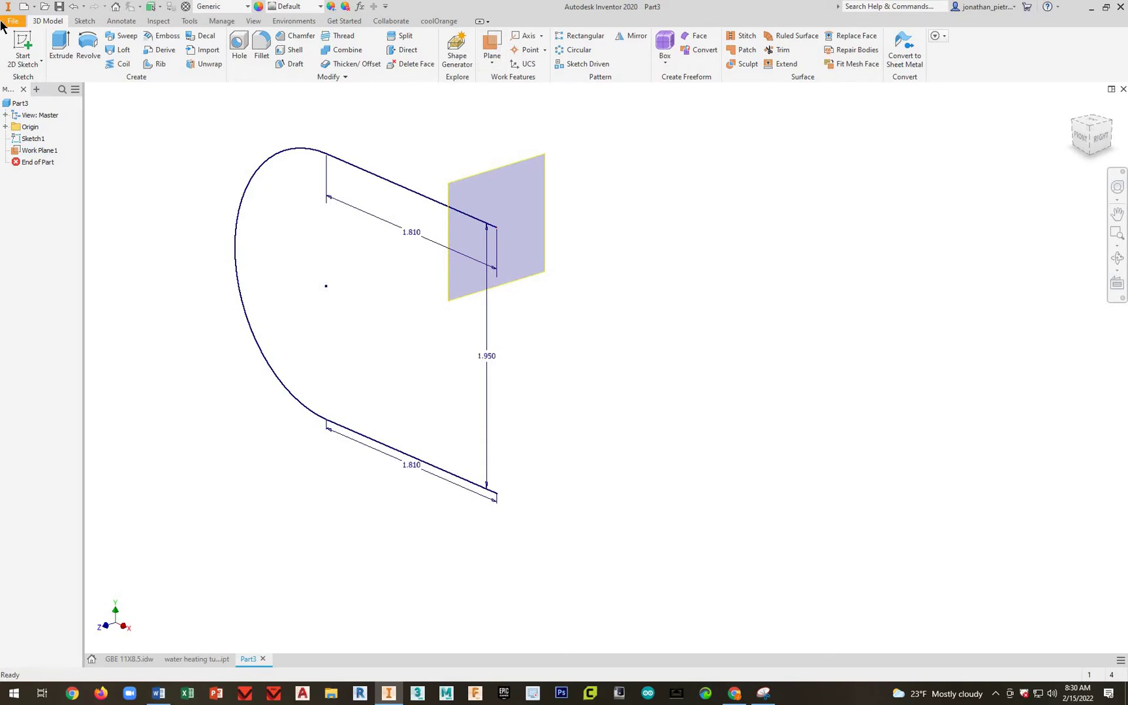
Step: Sketch a .37 diameter circle centred on Work Plane1's origin, then view the activity page in Chrome
{"action": "key", "text": "s"}
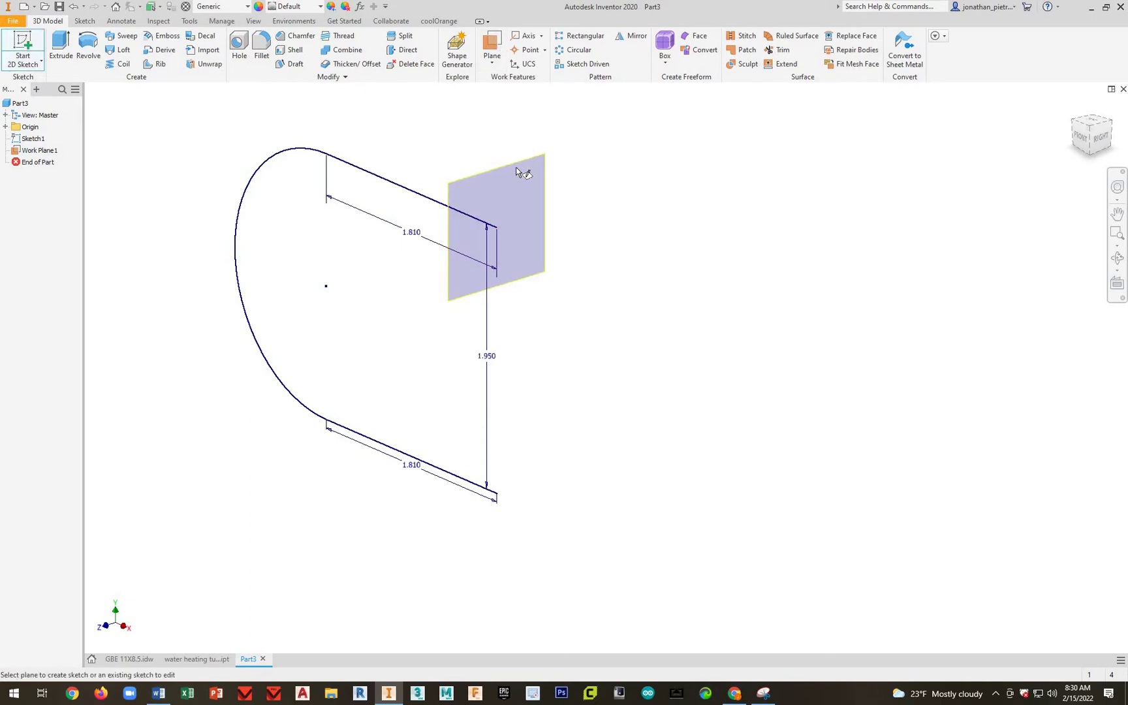
{"action": "left_click", "coordinate": [515, 168]}
{"action": "left_click", "coordinate": [89, 45]}
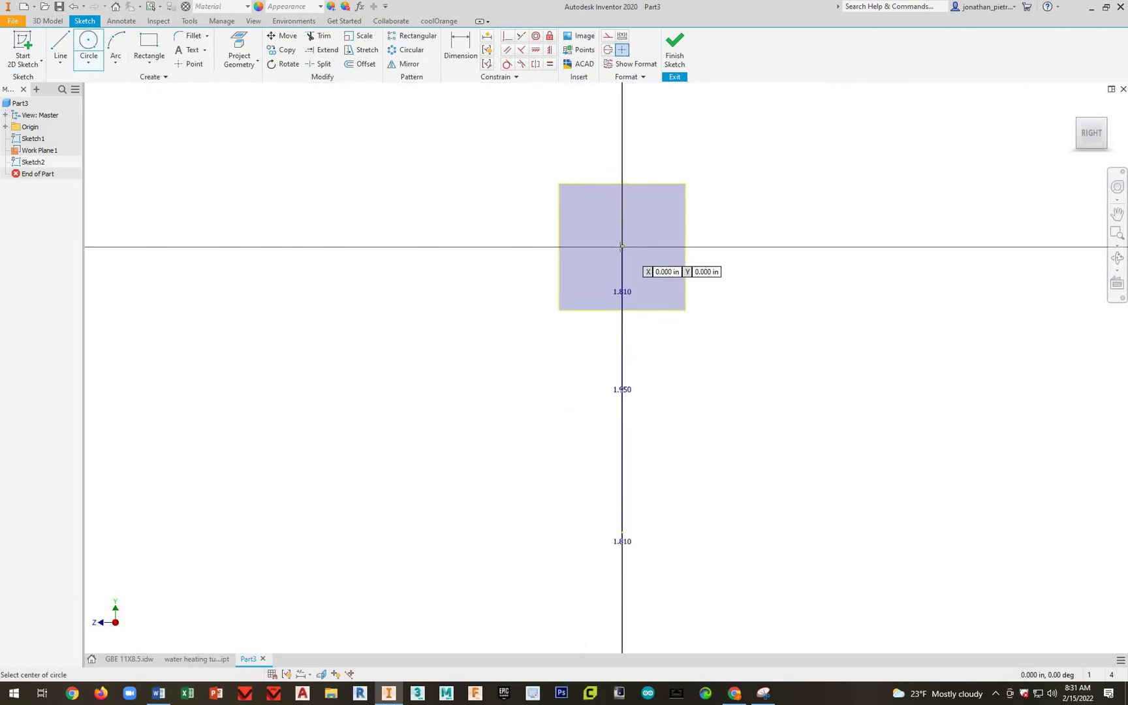
{"action": "left_click", "coordinate": [623, 247]}
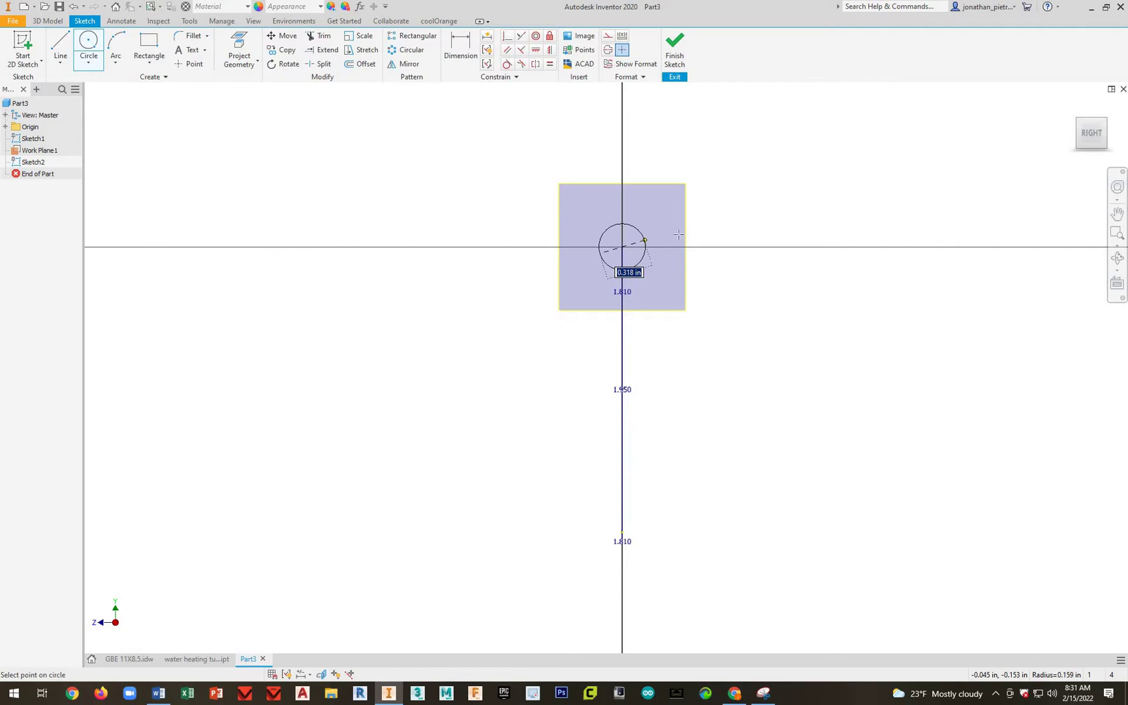
{"action": "type", "text": ".3"}
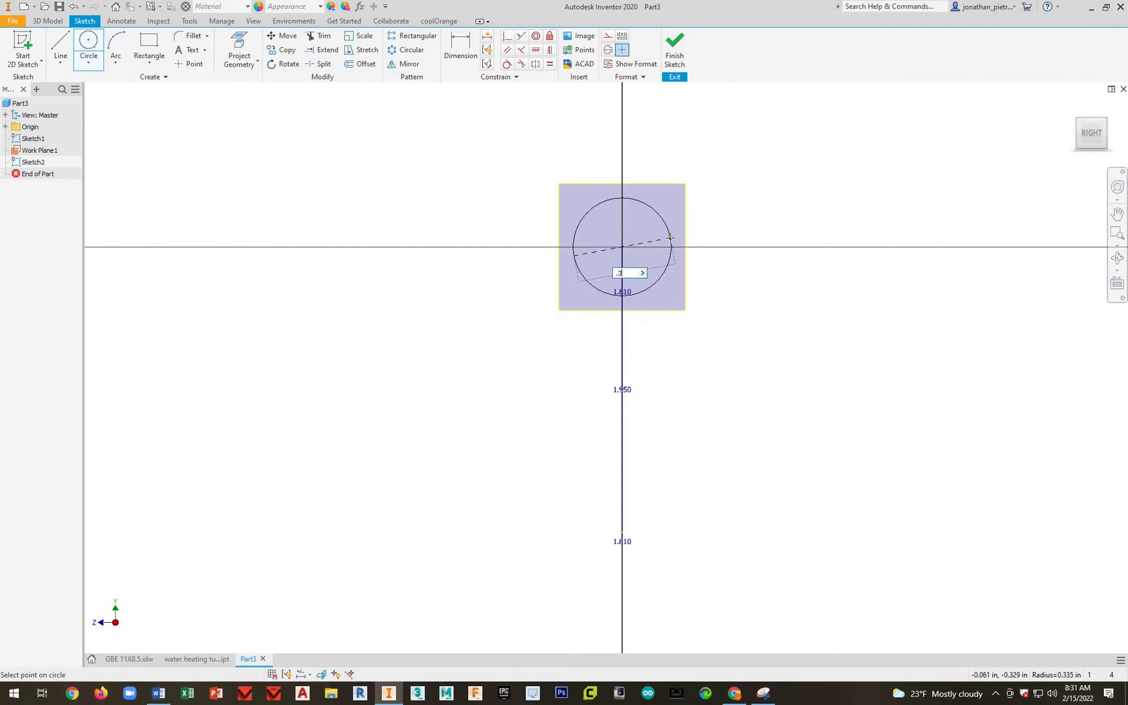
{"action": "type", "text": "7"}
{"action": "key", "text": "Return"}
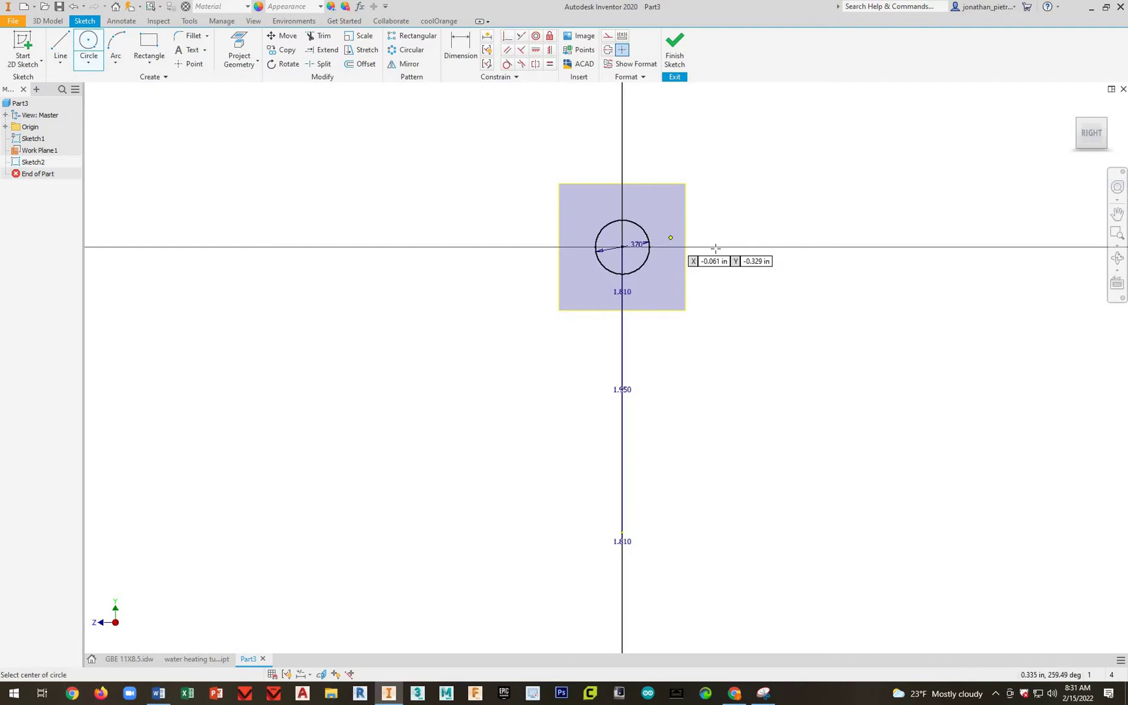
{"action": "right_click", "coordinate": [691, 271]}
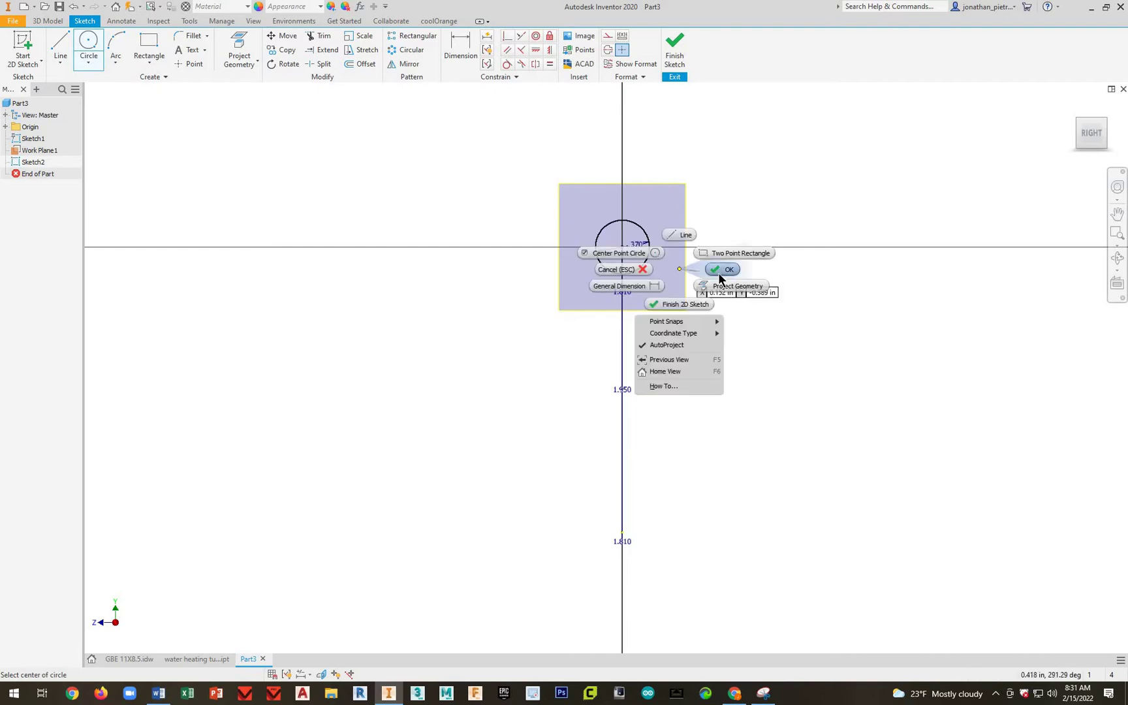
{"action": "left_click", "coordinate": [718, 284]}
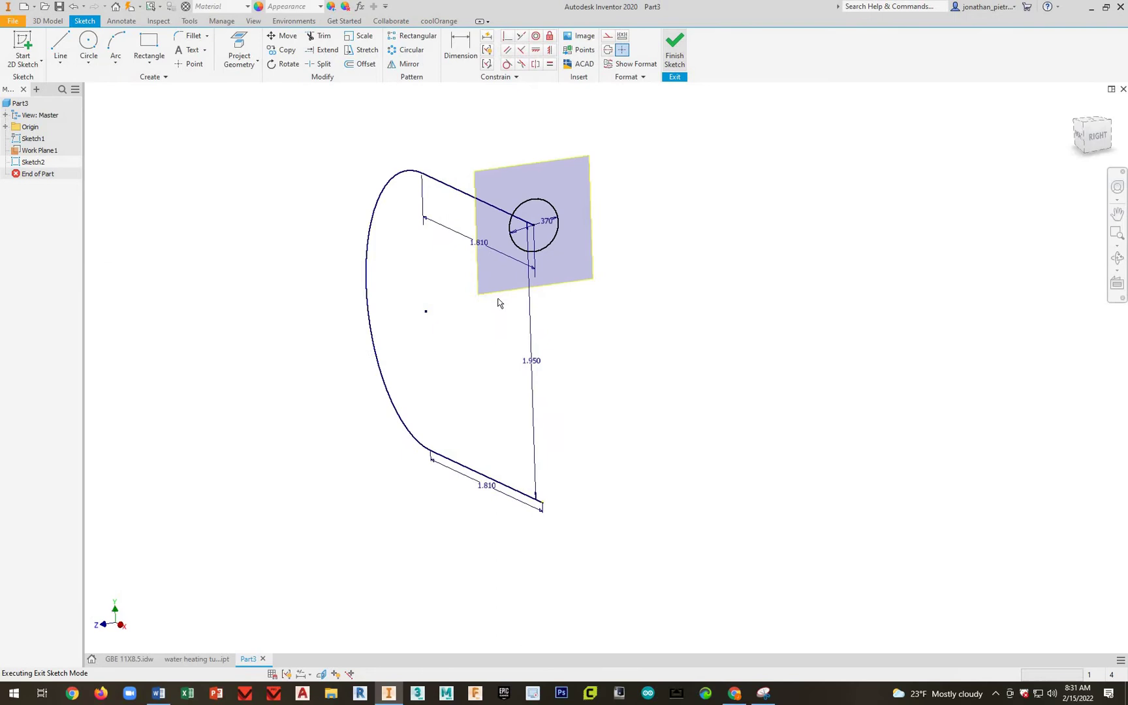
{"action": "left_click", "coordinate": [735, 693]}
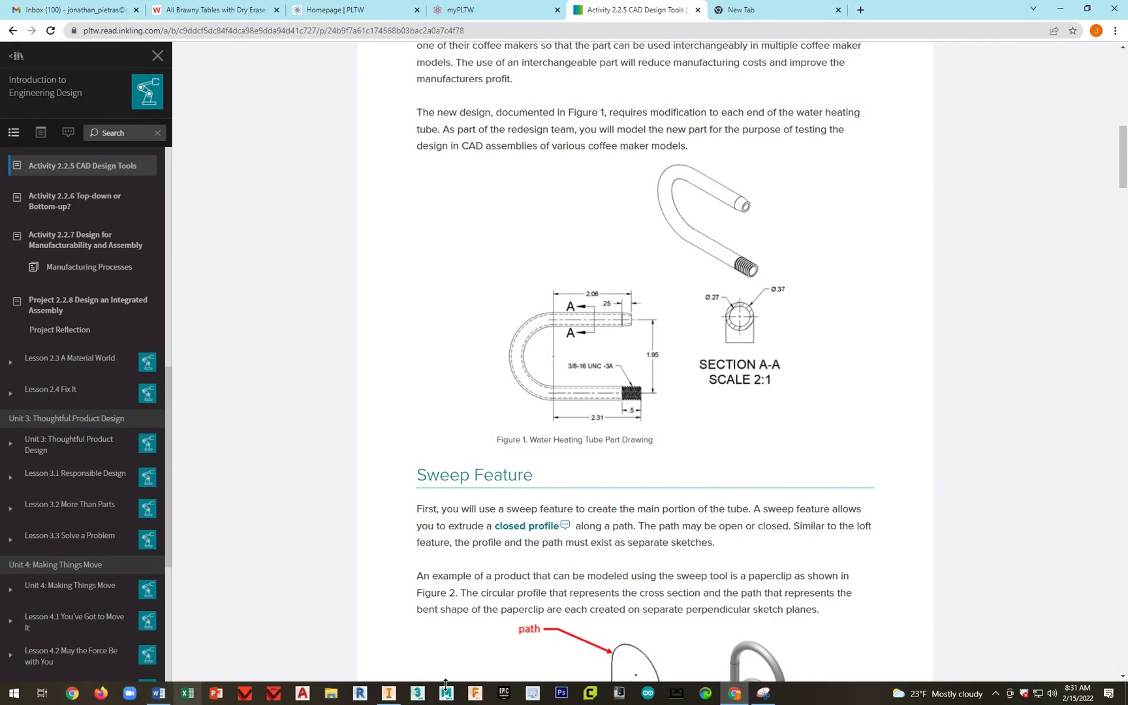
Step: Back in Inventor, sweep the .37 circle along the U-shaped curve
{"action": "left_click", "coordinate": [388, 693]}
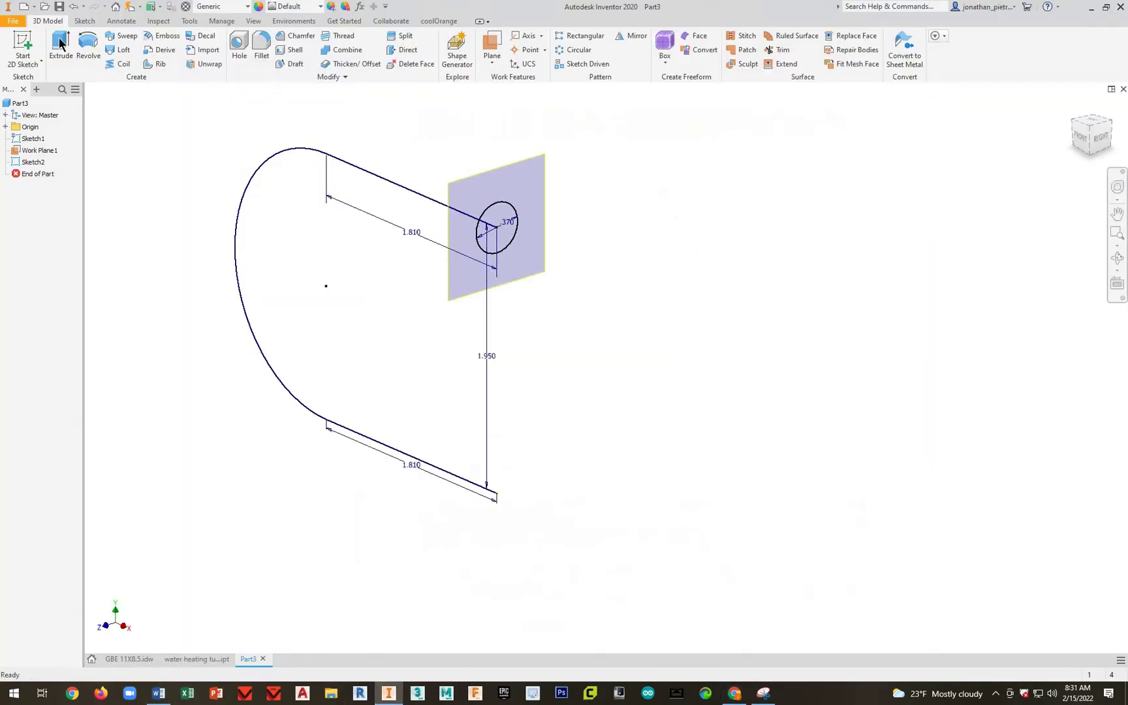
{"action": "left_click", "coordinate": [127, 36]}
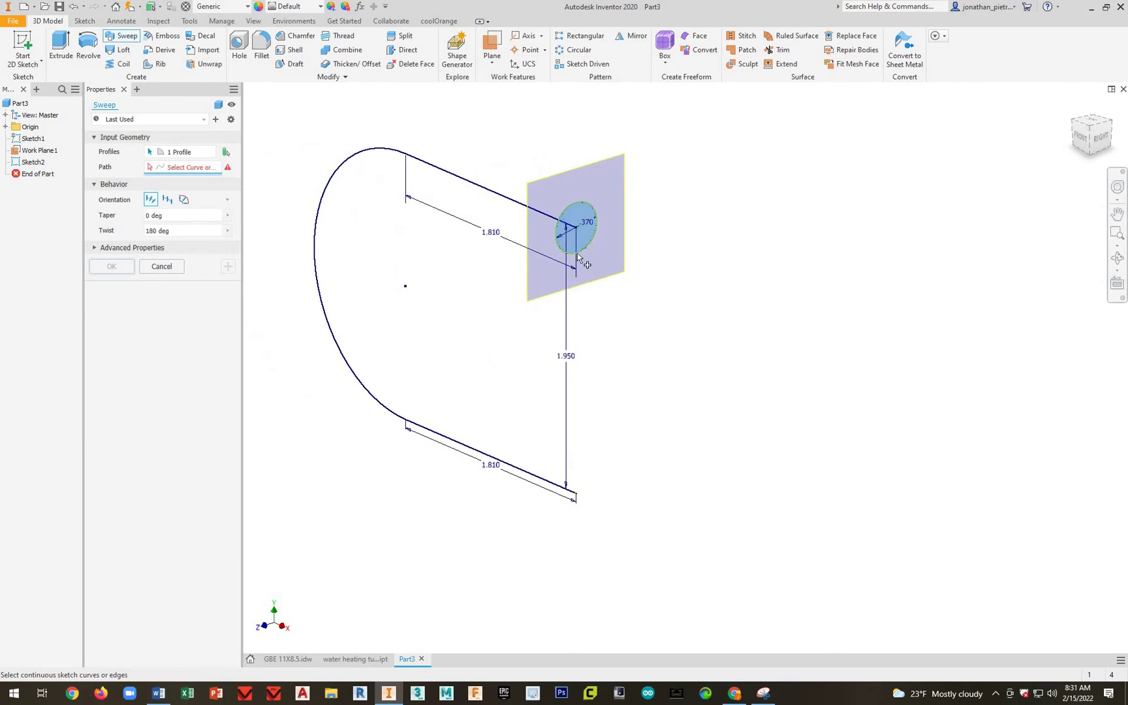
{"action": "left_click", "coordinate": [462, 186]}
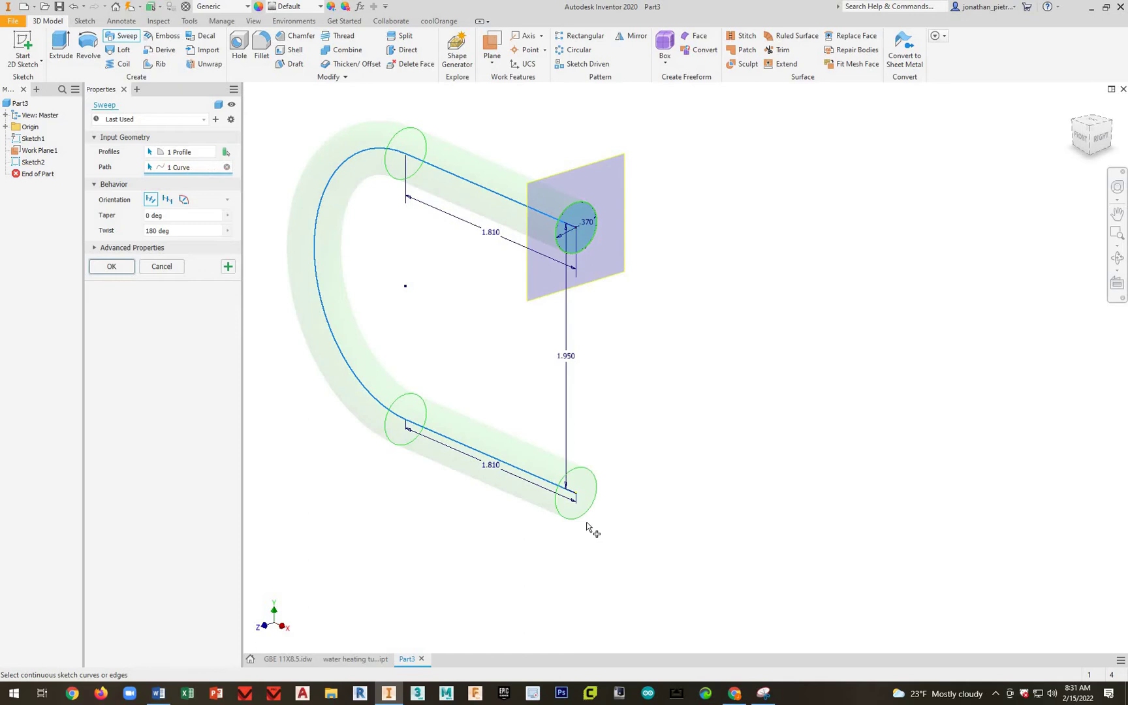
{"action": "key", "text": "Return"}
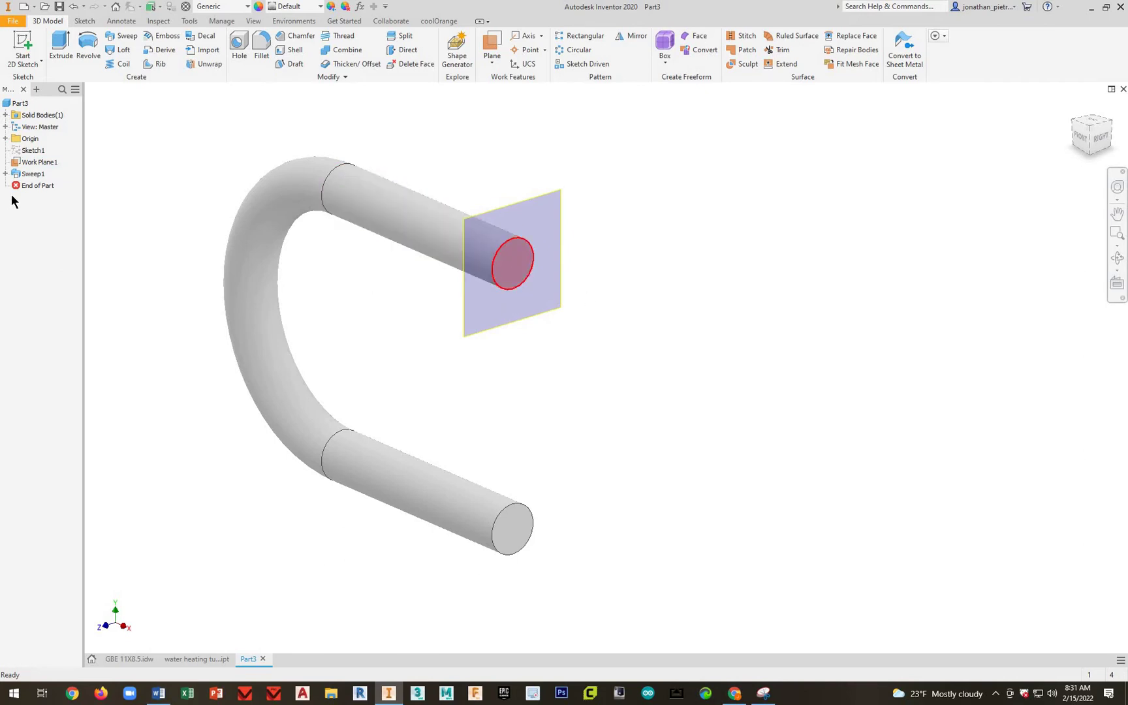
Step: Make the XY Plane visible from the Origin folder and start Sketch3 on it
{"action": "left_click", "coordinate": [5, 139]}
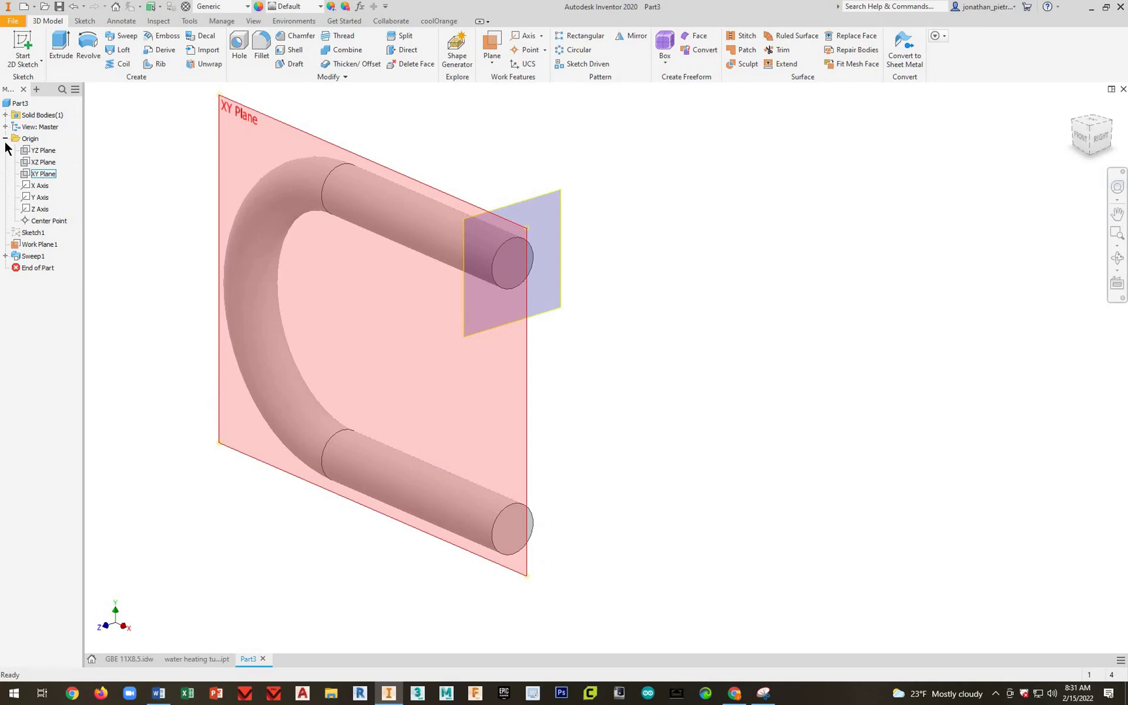
{"action": "right_click", "coordinate": [36, 177]}
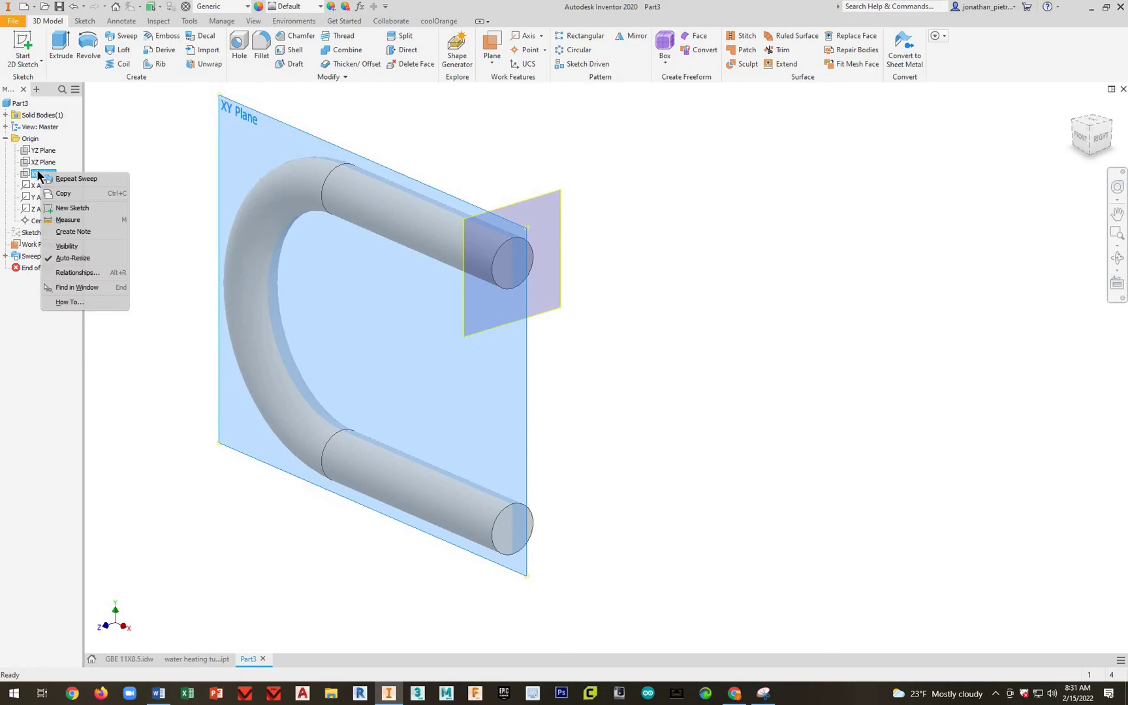
{"action": "key", "text": "Return"}
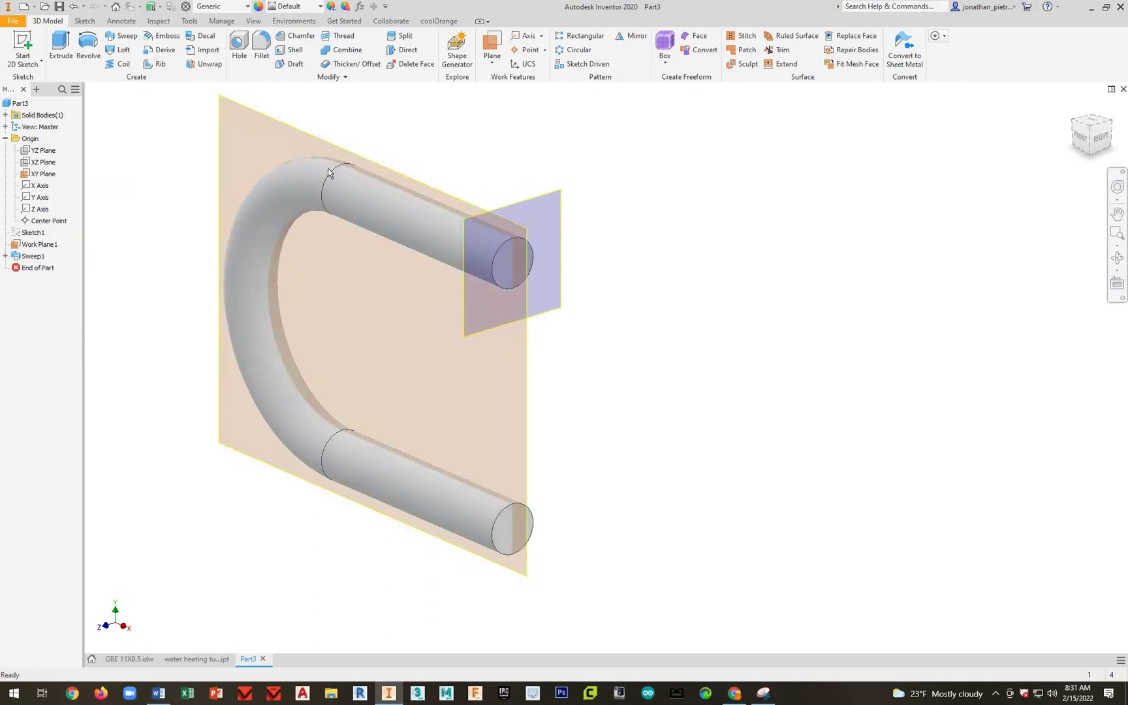
{"action": "left_click", "coordinate": [16, 45]}
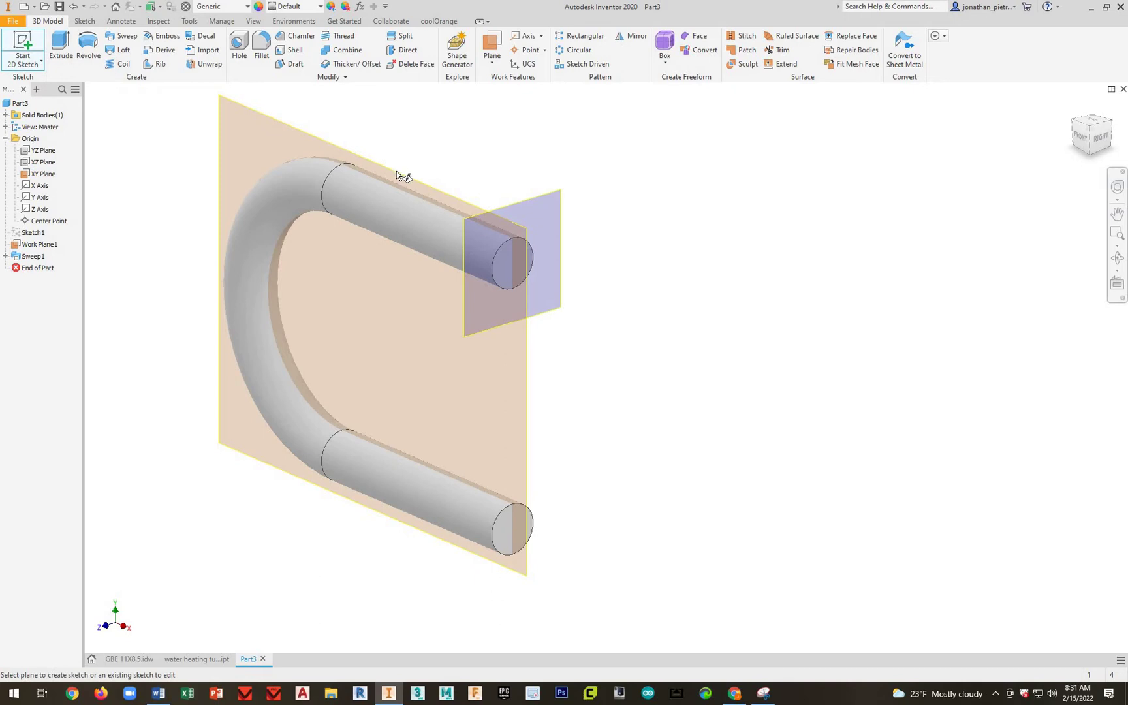
{"action": "left_click", "coordinate": [403, 175]}
Step: Draw a 0.250 in line from the tube's upper end, undoing a mistaken .31 vertical line
{"action": "middle_click_drag", "start_coordinate": [510, 349], "coordinate": [411, 530]}
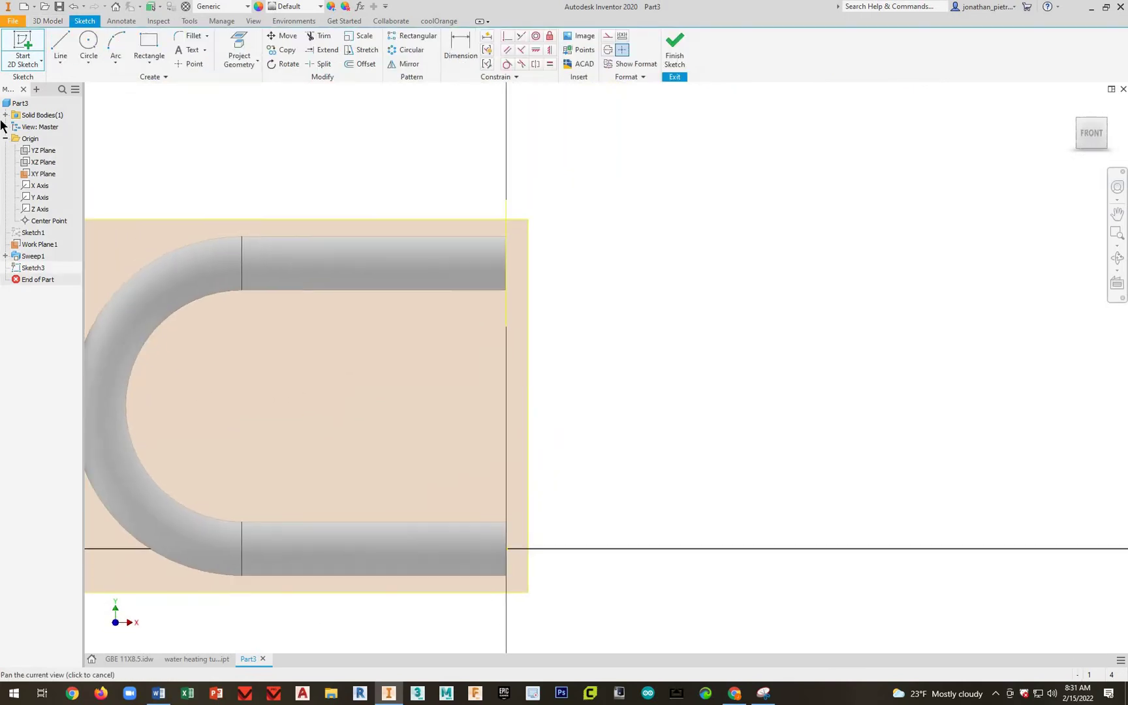
{"action": "left_click", "coordinate": [59, 46]}
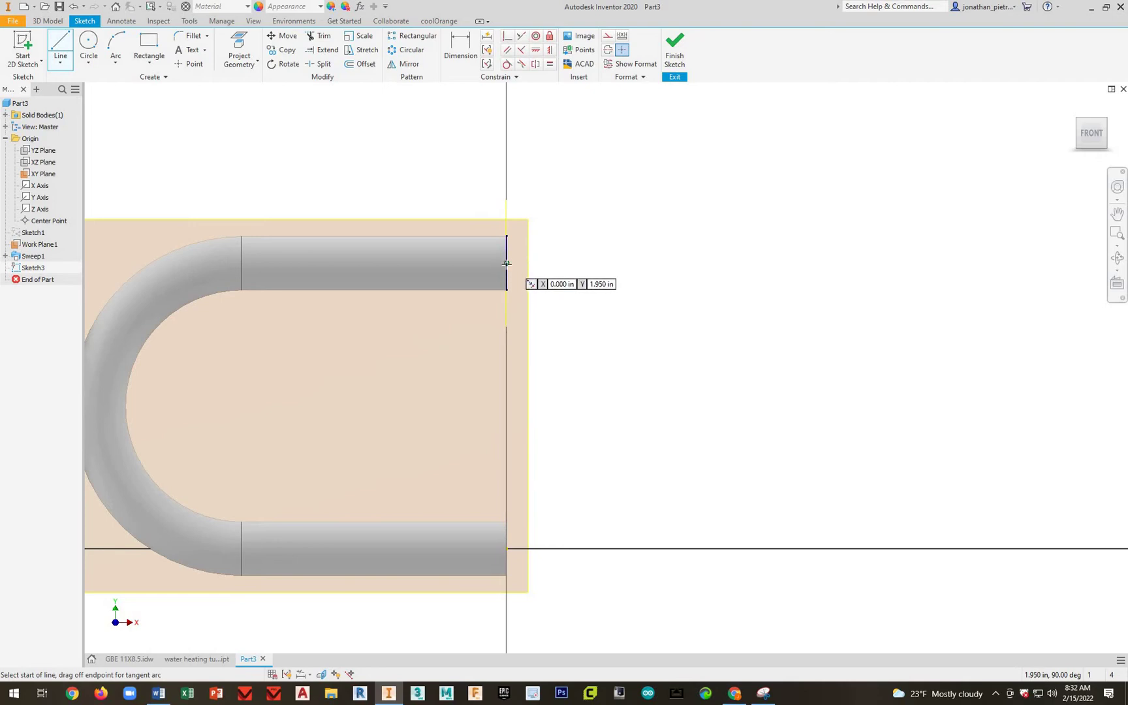
{"action": "left_click", "coordinate": [508, 262]}
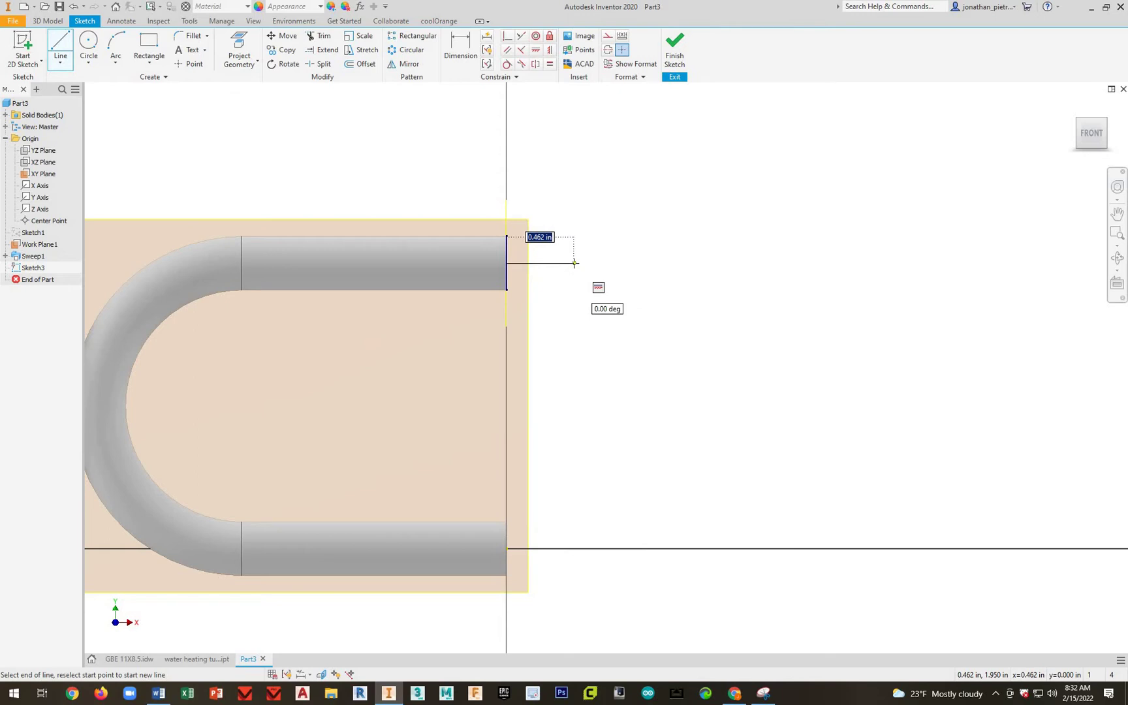
{"action": "type", "text": ".25"}
{"action": "key", "text": "Return"}
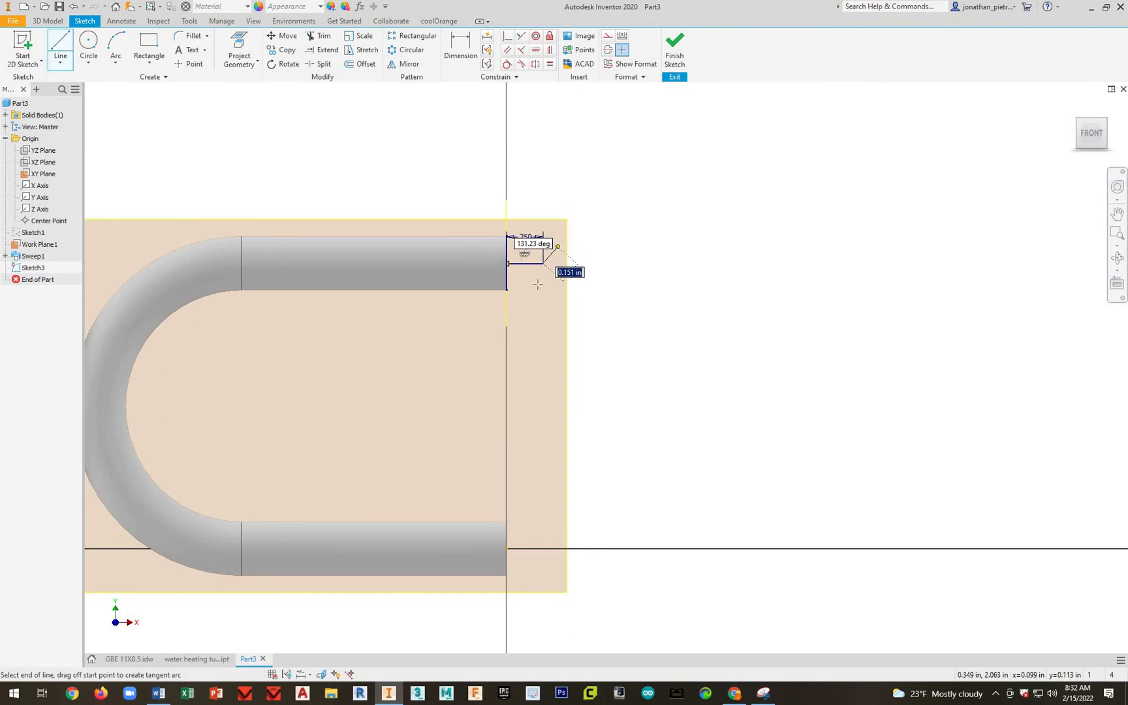
{"action": "scroll", "coordinate": [552, 306], "scroll_direction": "down", "scroll_amount": 5}
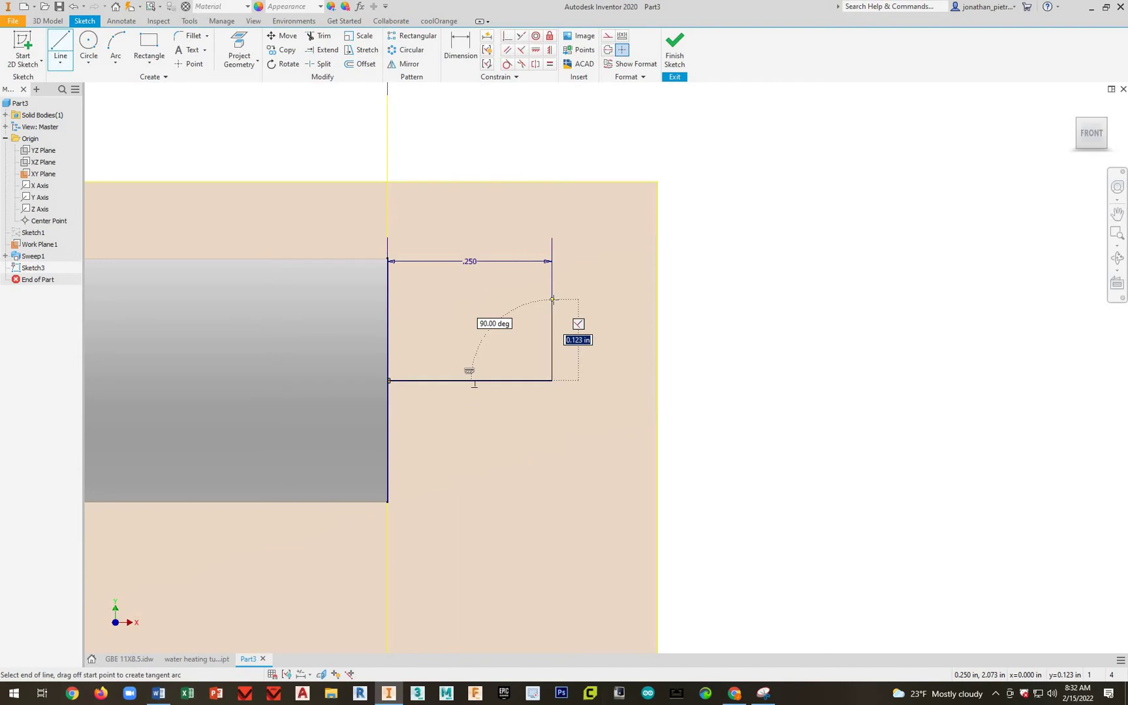
{"action": "type", "text": ".31"}
{"action": "key", "text": "Return"}
{"action": "right_click", "coordinate": [636, 249]}
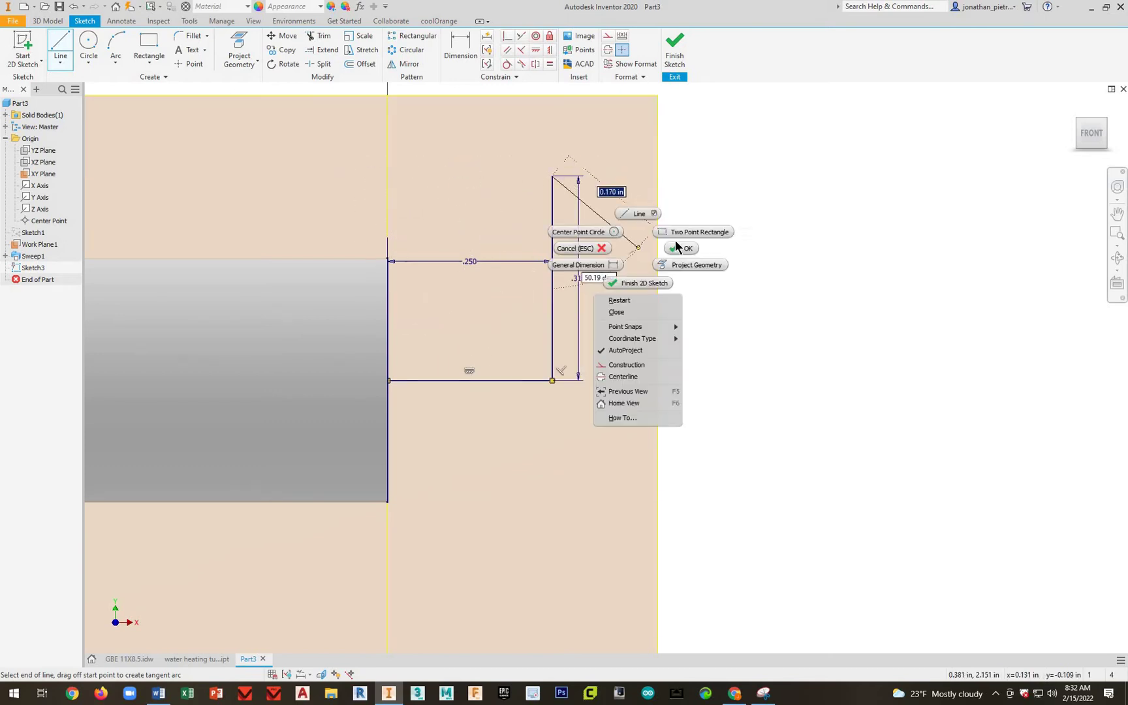
{"action": "left_click", "coordinate": [680, 251]}
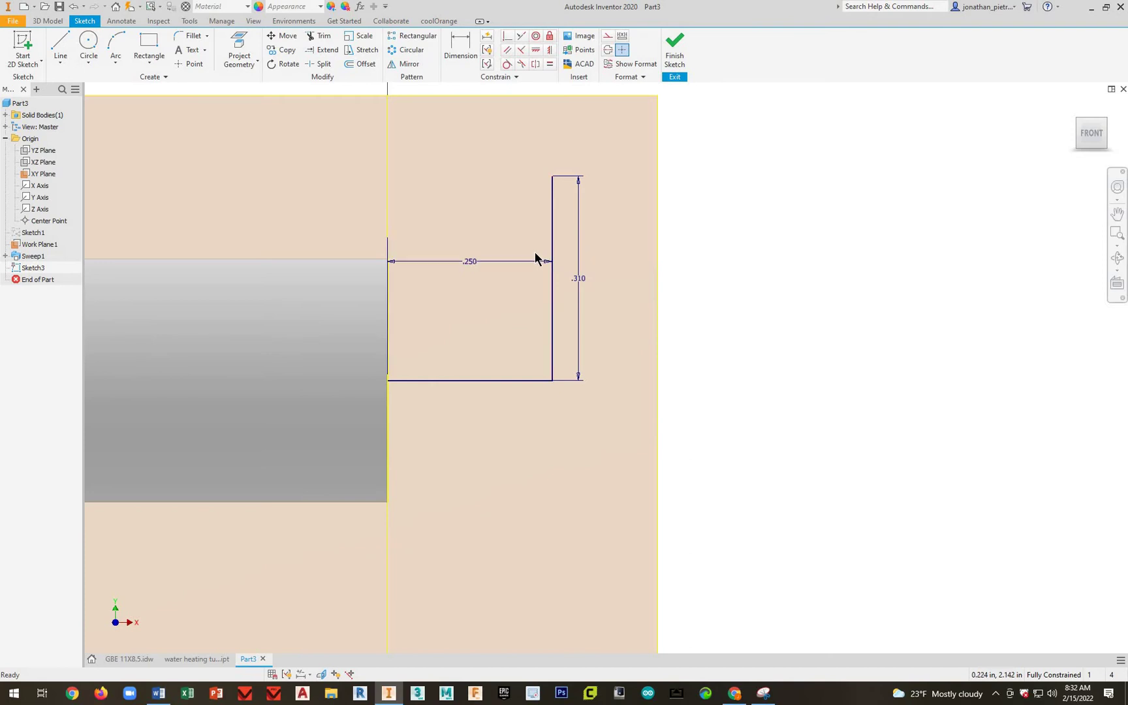
{"action": "key", "text": "ctrl+z"}
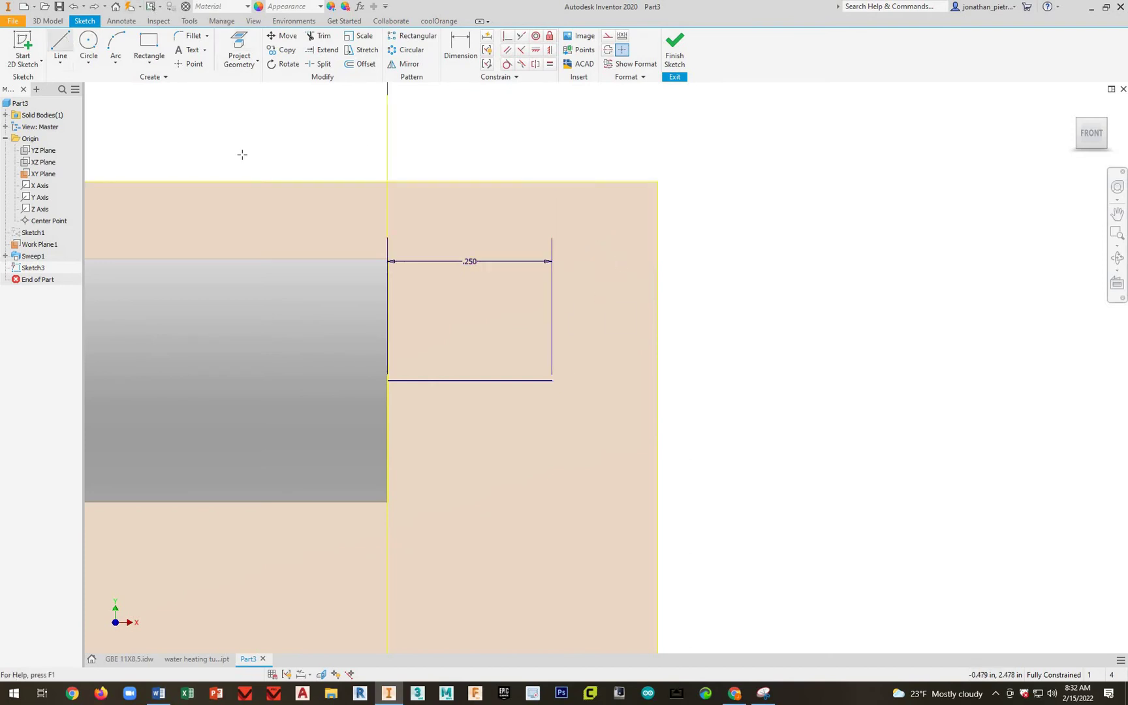
Step: Add a 0.130 in vertical edge and close the tapered profile at its start point
{"action": "key", "text": "l"}
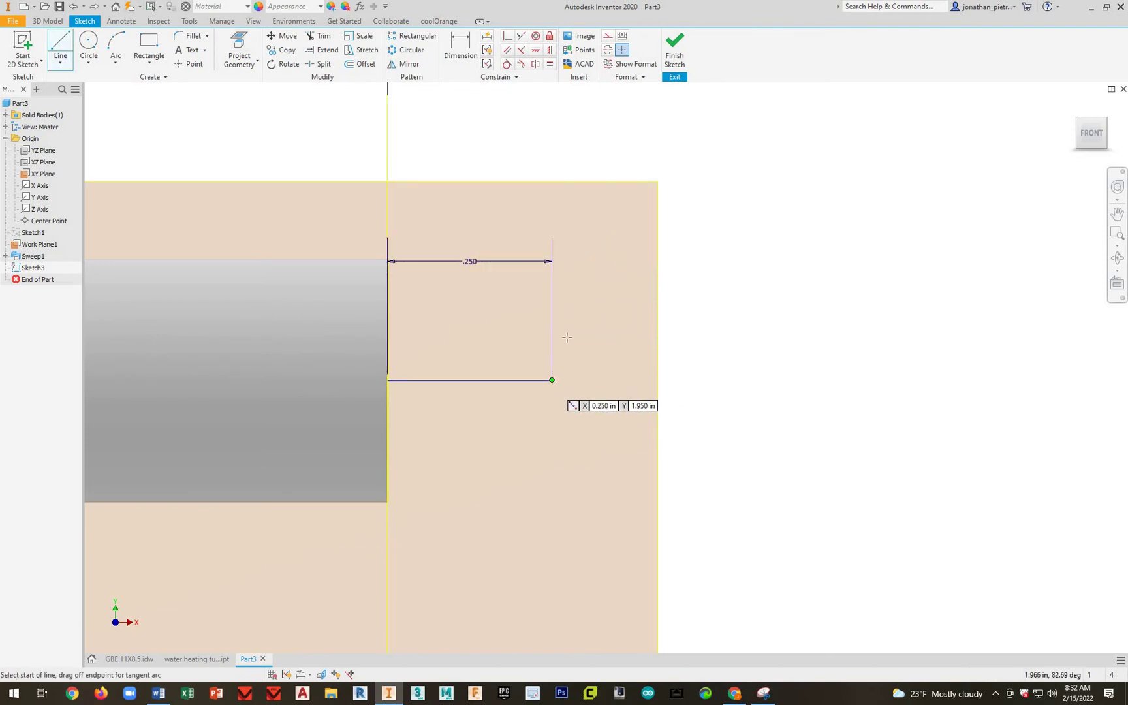
{"action": "left_click", "coordinate": [552, 380]}
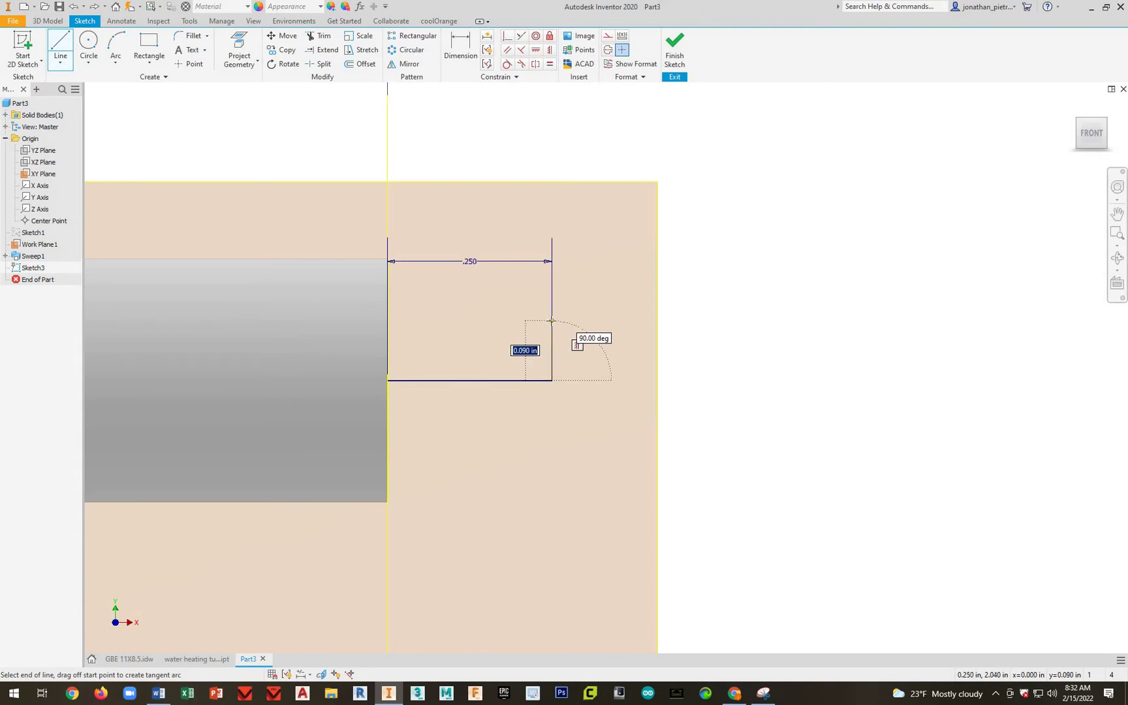
{"action": "type", "text": "."}
{"action": "key", "text": "Return"}
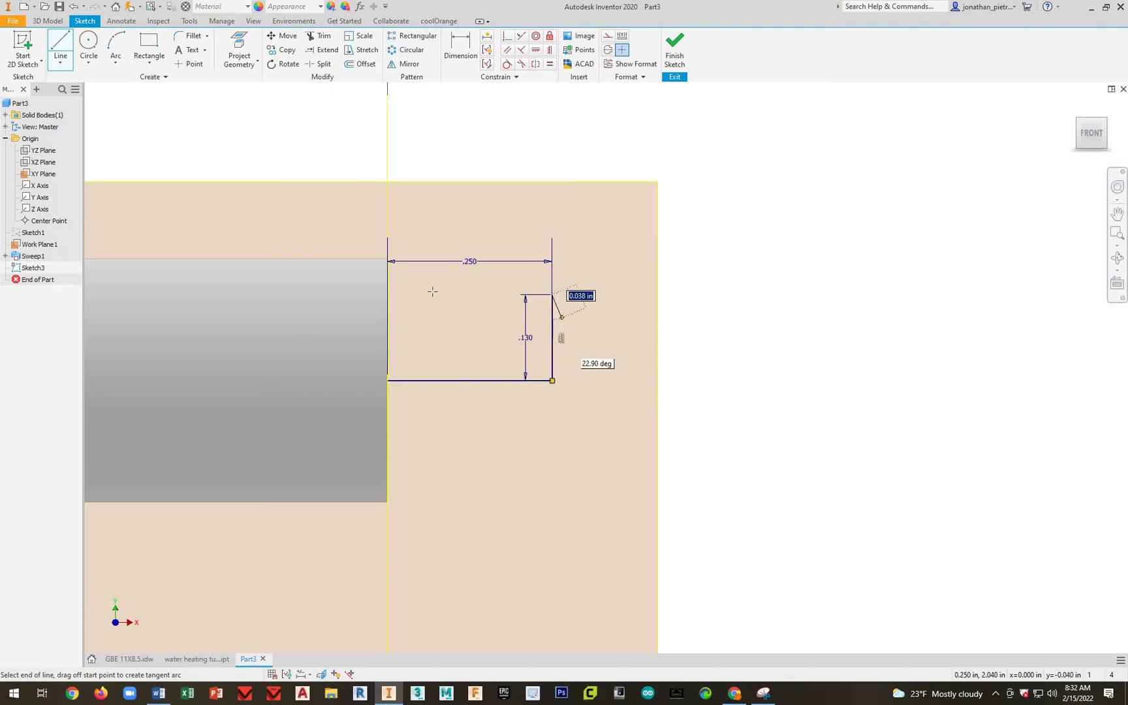
{"action": "left_click", "coordinate": [388, 259]}
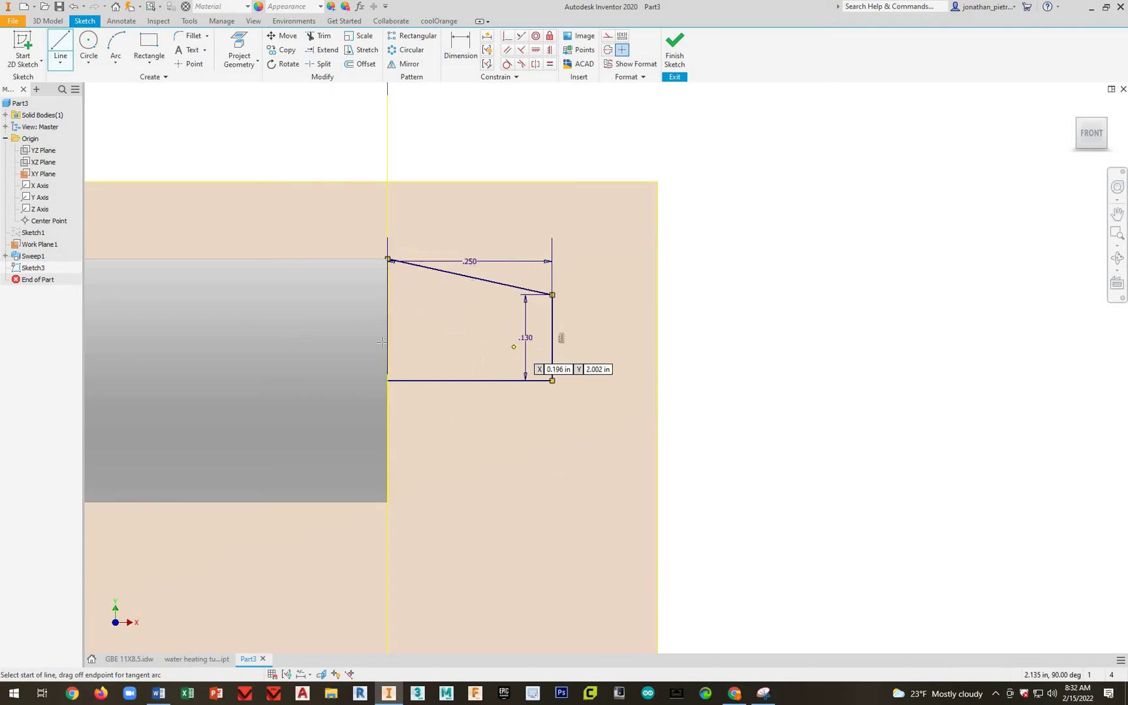
{"action": "right_click", "coordinate": [532, 339]}
{"action": "key", "text": "Escape"}
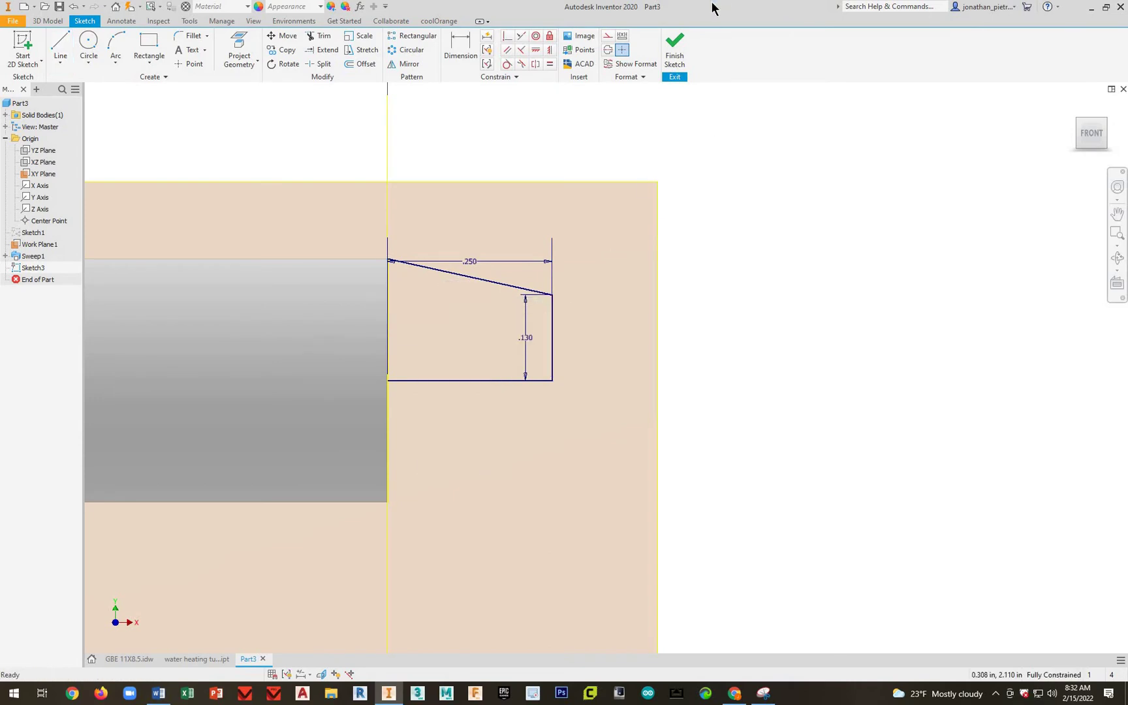
Step: Finish the sketch and revolve the profile about its bottom edge to form the tapered tip
{"action": "left_click", "coordinate": [675, 37]}
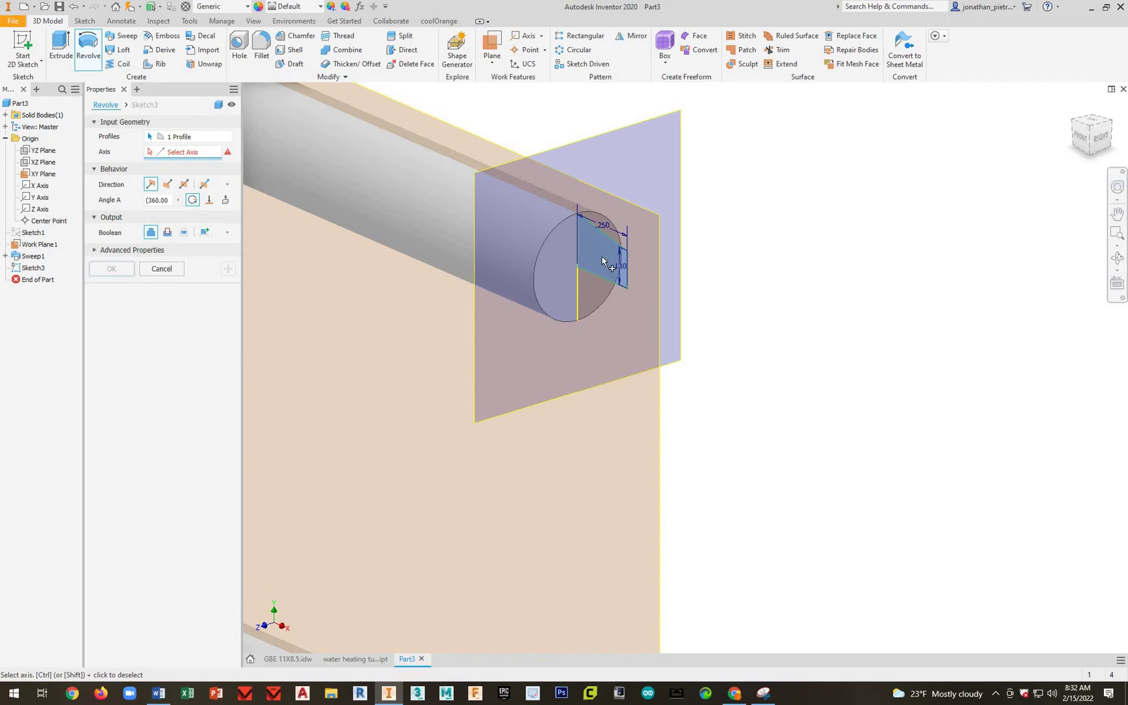
{"action": "left_click", "coordinate": [613, 246]}
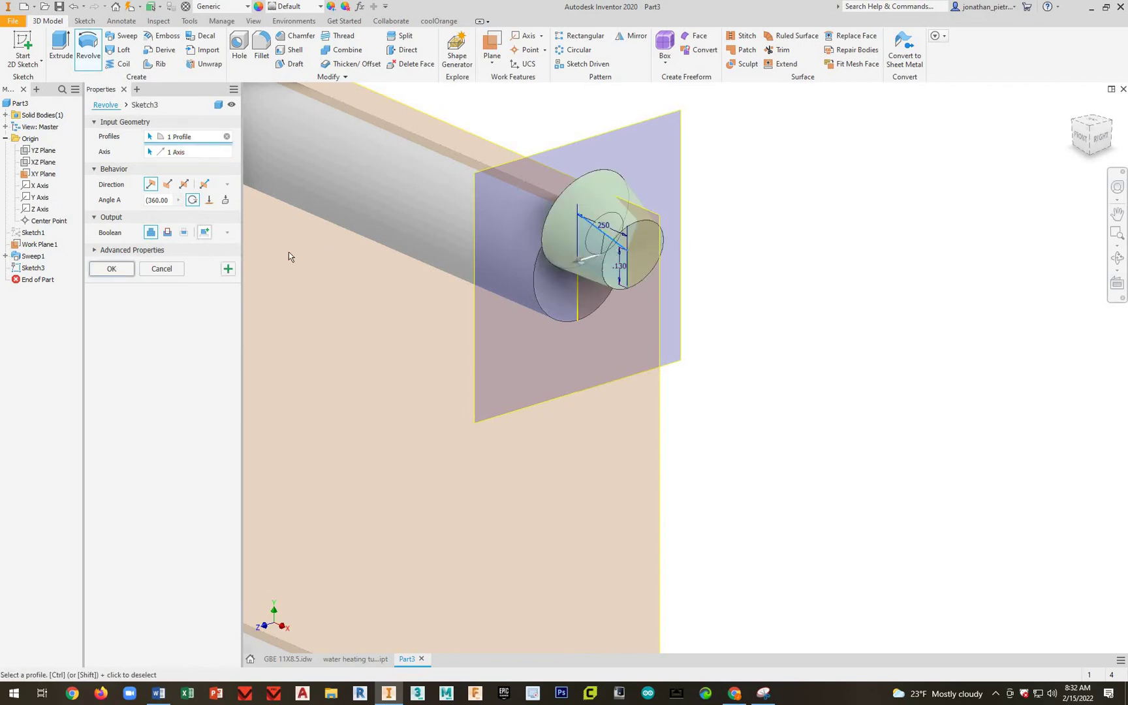
{"action": "left_click", "coordinate": [167, 267]}
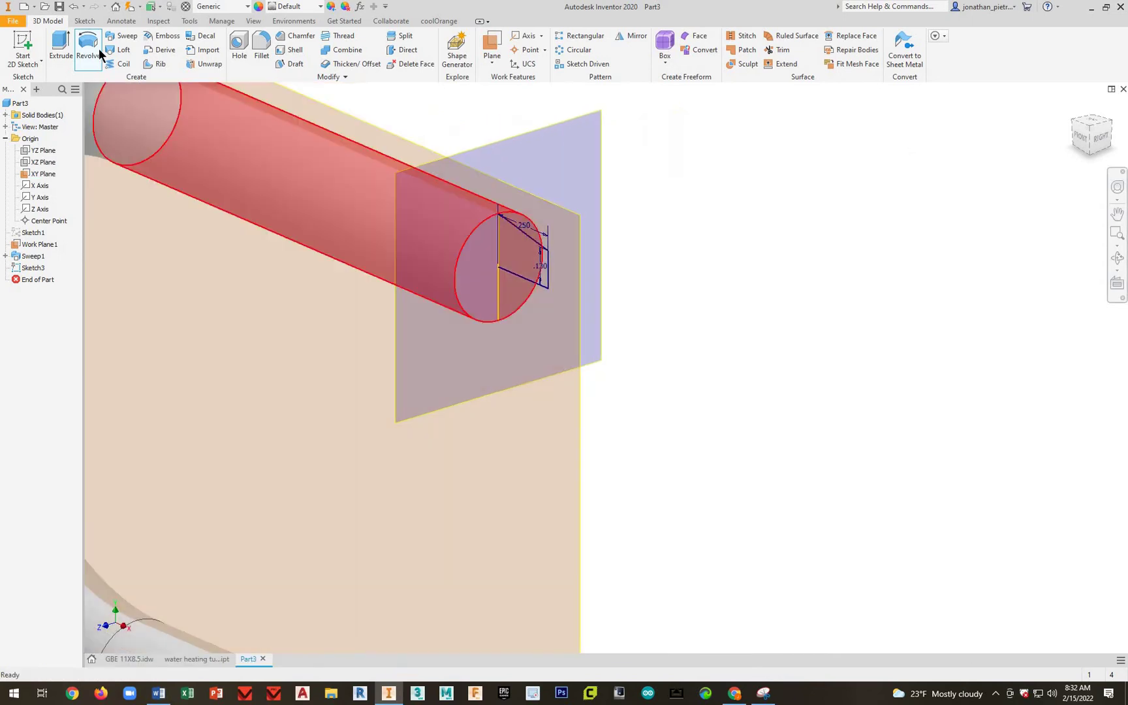
{"action": "left_click", "coordinate": [88, 46]}
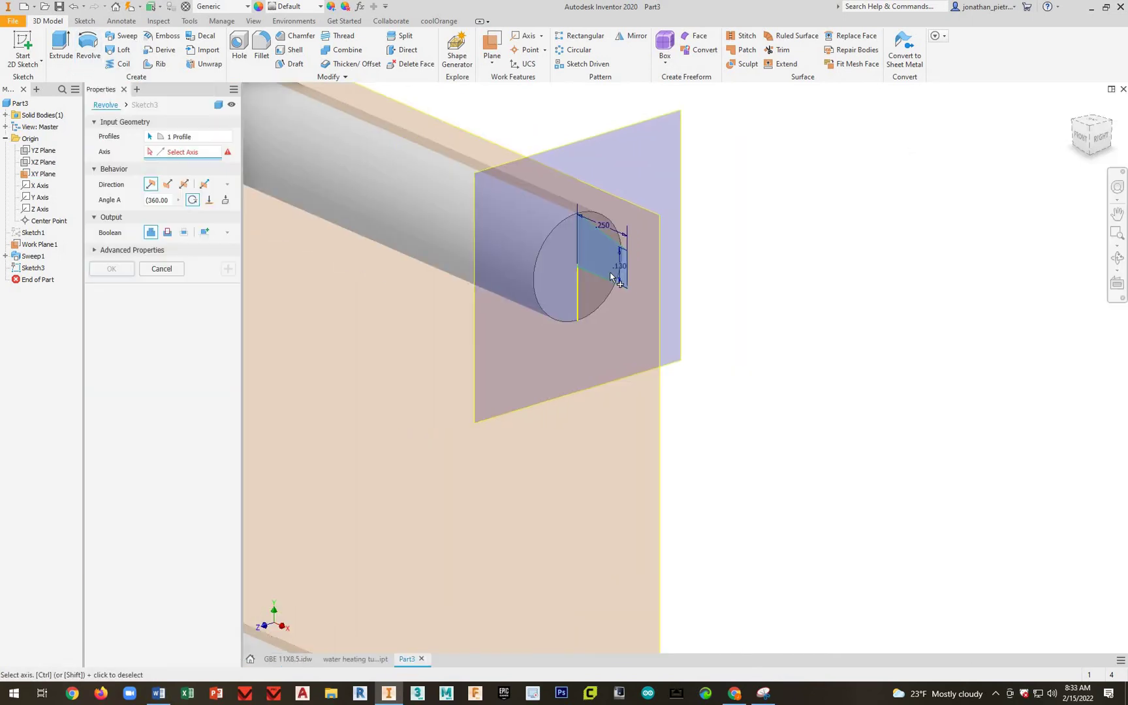
{"action": "left_click", "coordinate": [610, 283]}
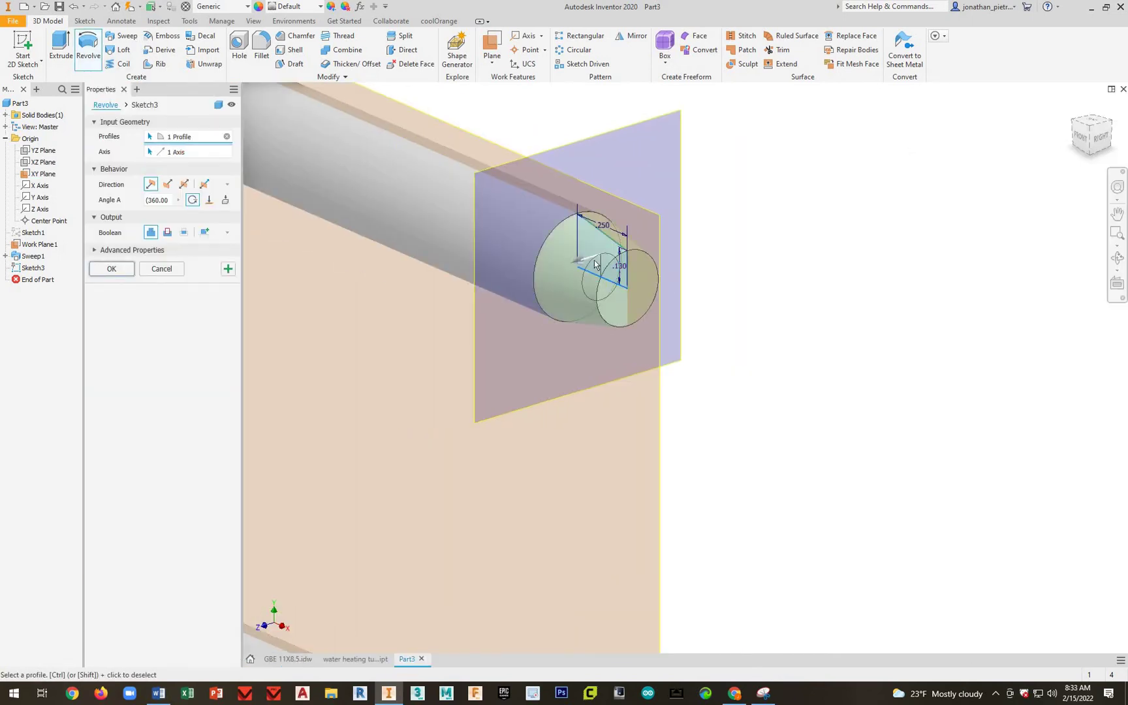
{"action": "left_click", "coordinate": [111, 267]}
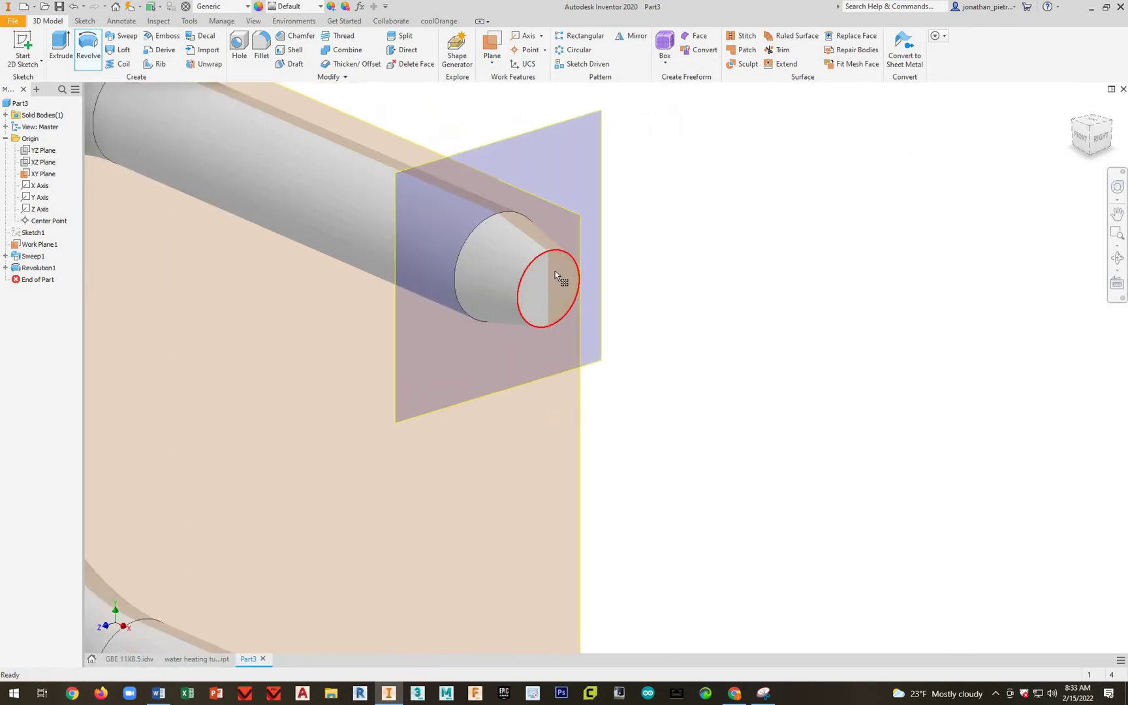
{"action": "scroll", "coordinate": [501, 361], "scroll_direction": "down", "scroll_amount": 3}
{"action": "middle_click_drag", "start_coordinate": [382, 377], "coordinate": [407, 343]}
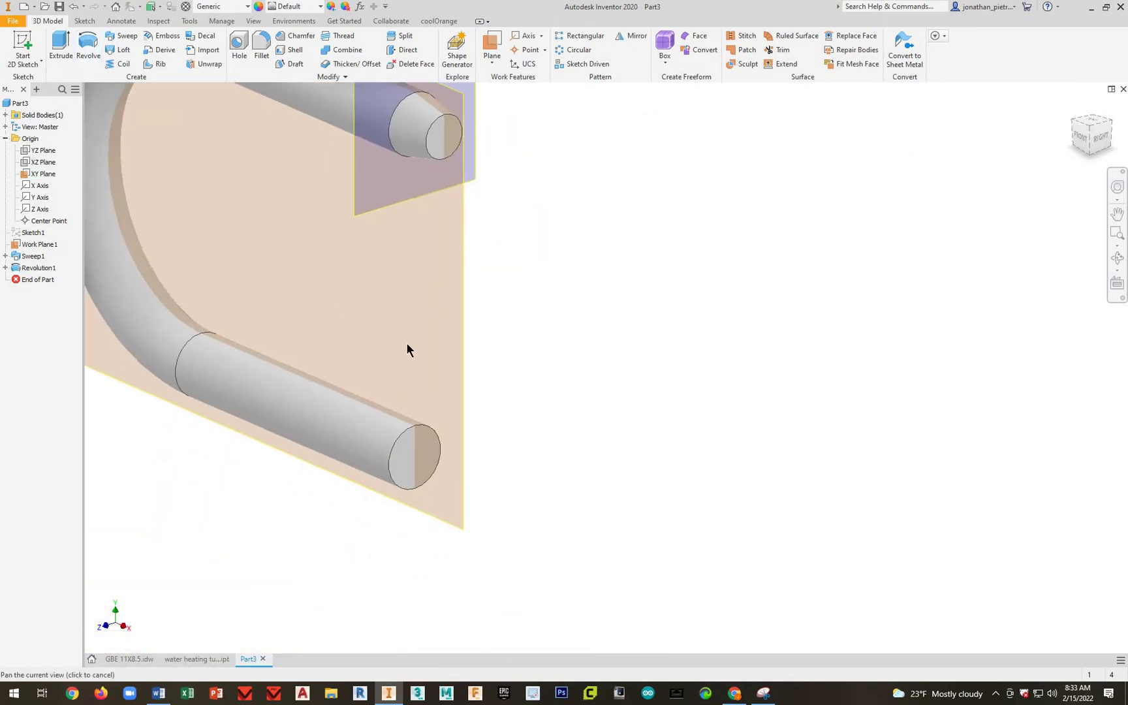
Step: Sketch a circle centred on the lower tube end face, projecting the end edge, and finish the sketch
{"action": "left_click", "coordinate": [19, 40]}
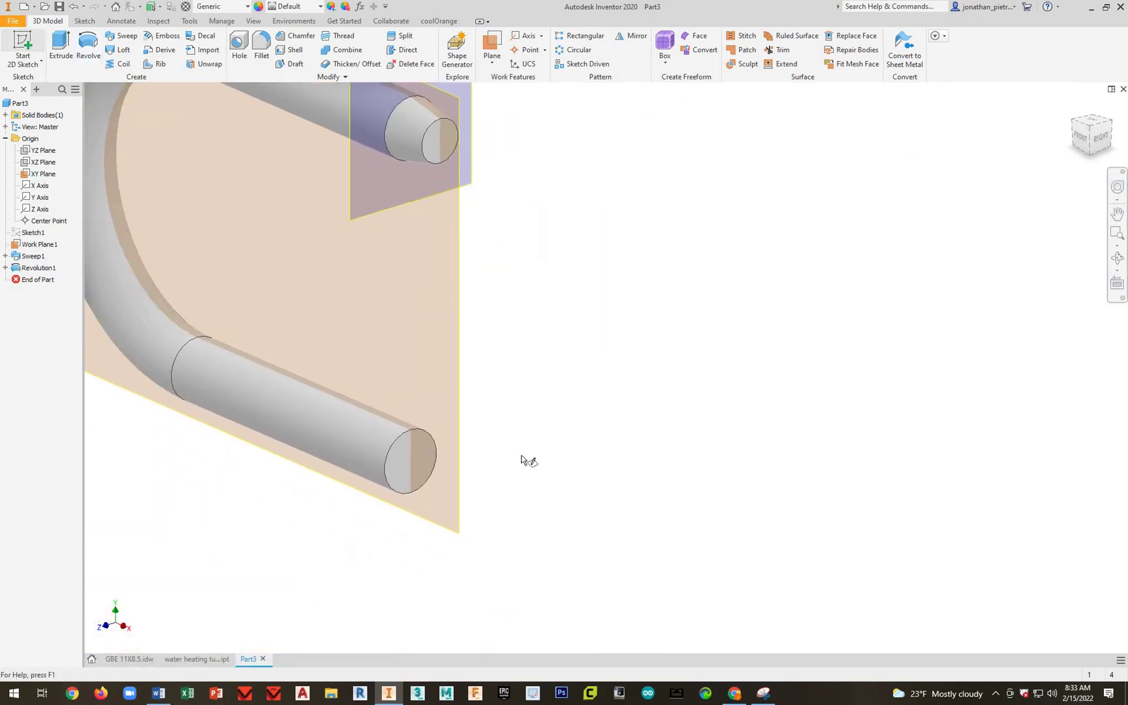
{"action": "left_click", "coordinate": [409, 477]}
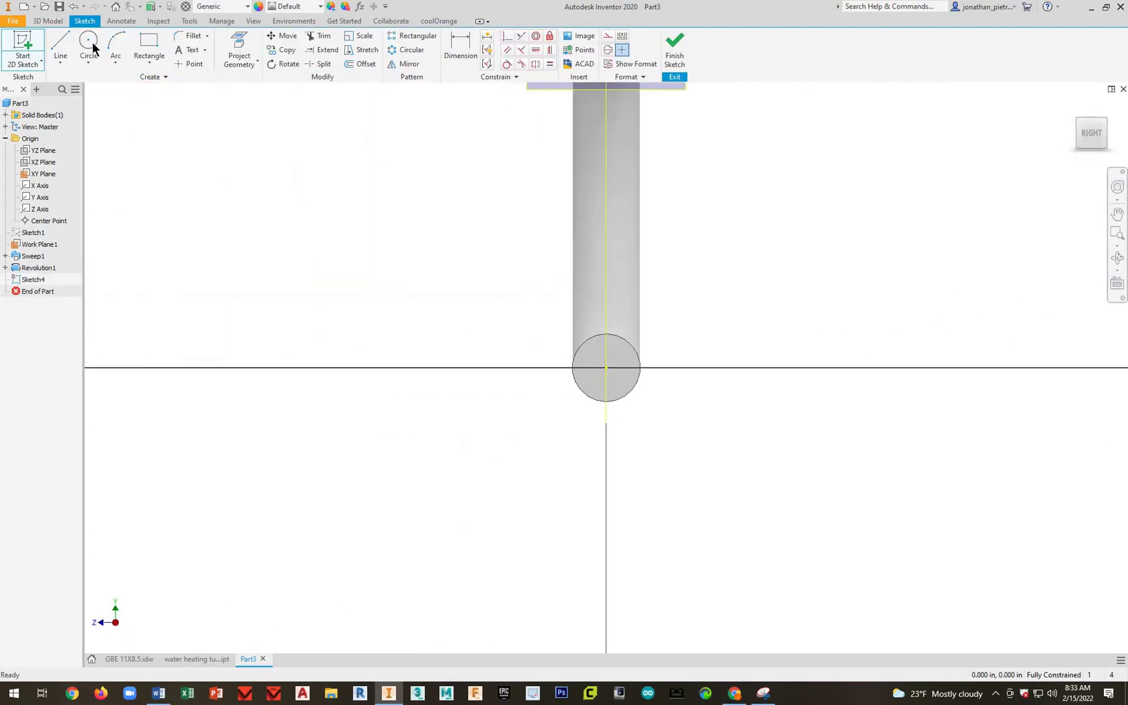
{"action": "left_click", "coordinate": [89, 41]}
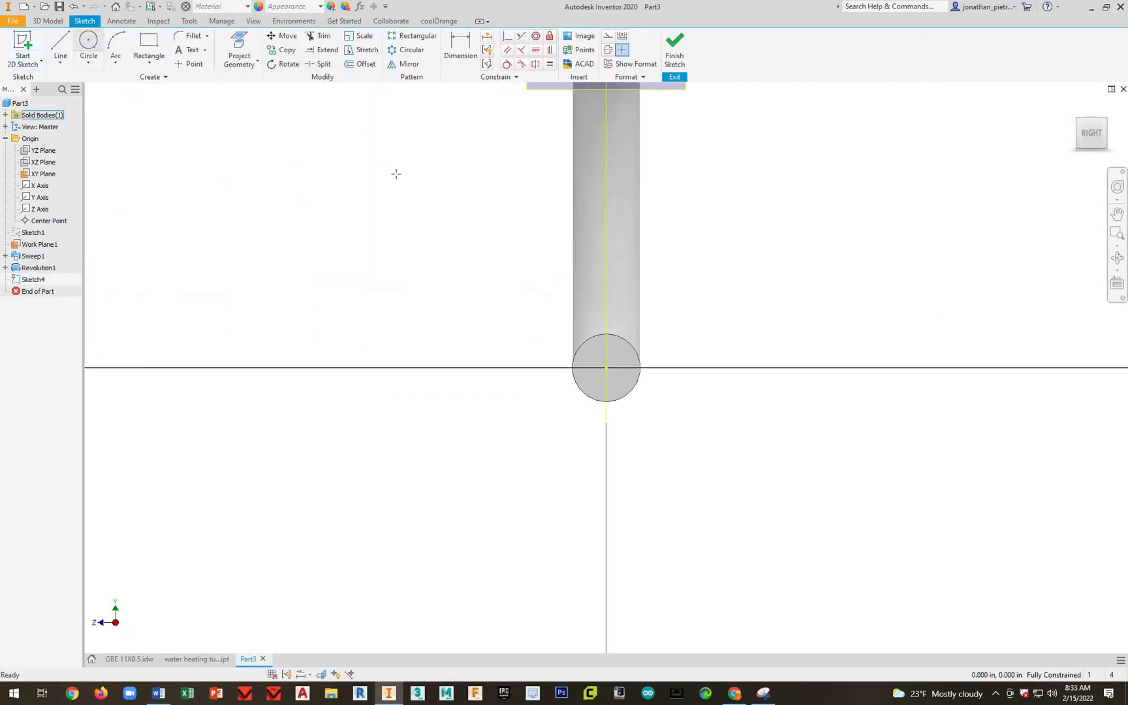
{"action": "left_click", "coordinate": [606, 368]}
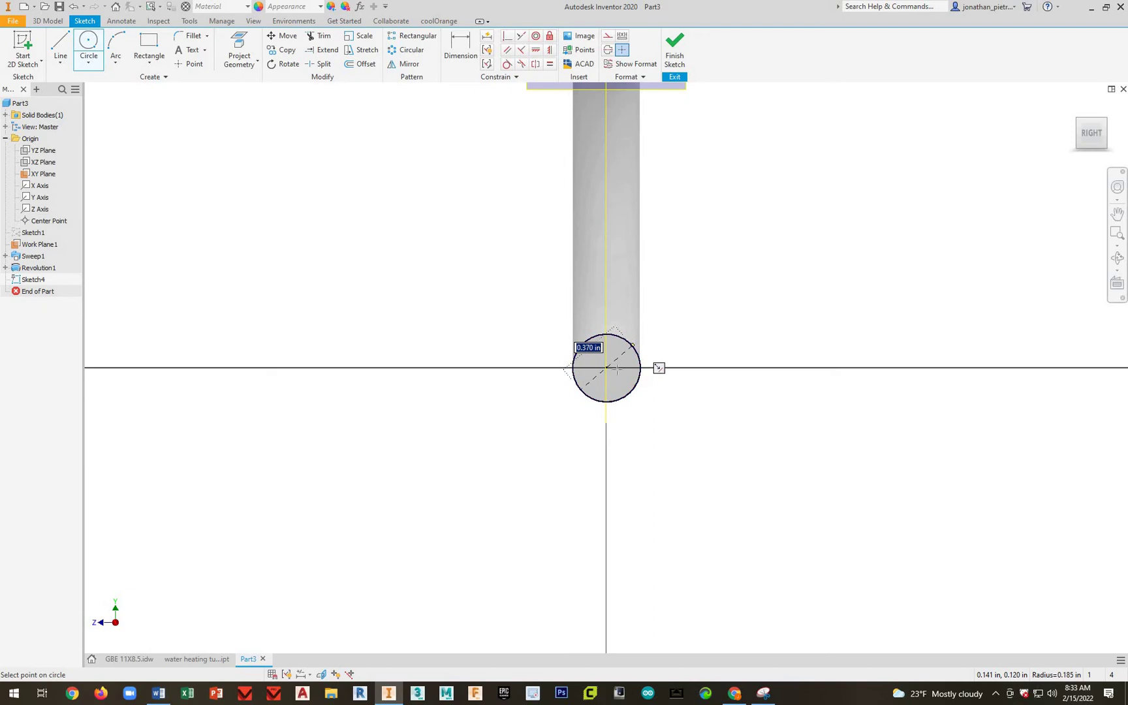
{"action": "right_click", "coordinate": [621, 367]}
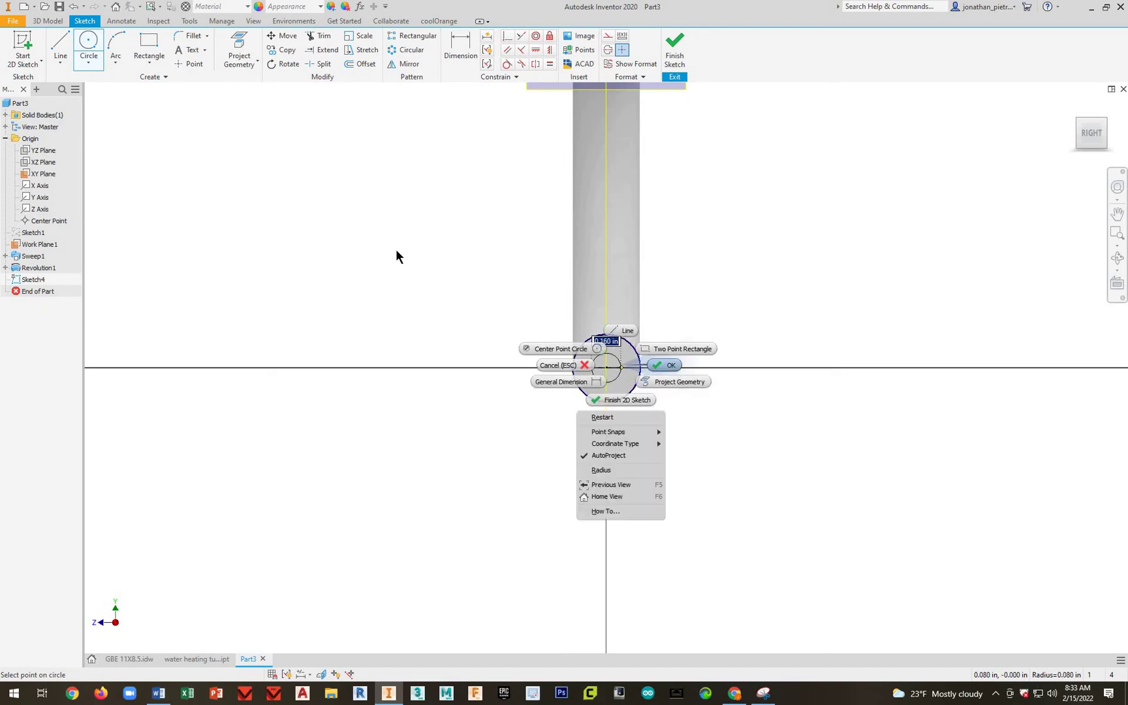
{"action": "key", "text": "Return"}
{"action": "key", "text": "Escape"}
{"action": "left_click", "coordinate": [245, 59]}
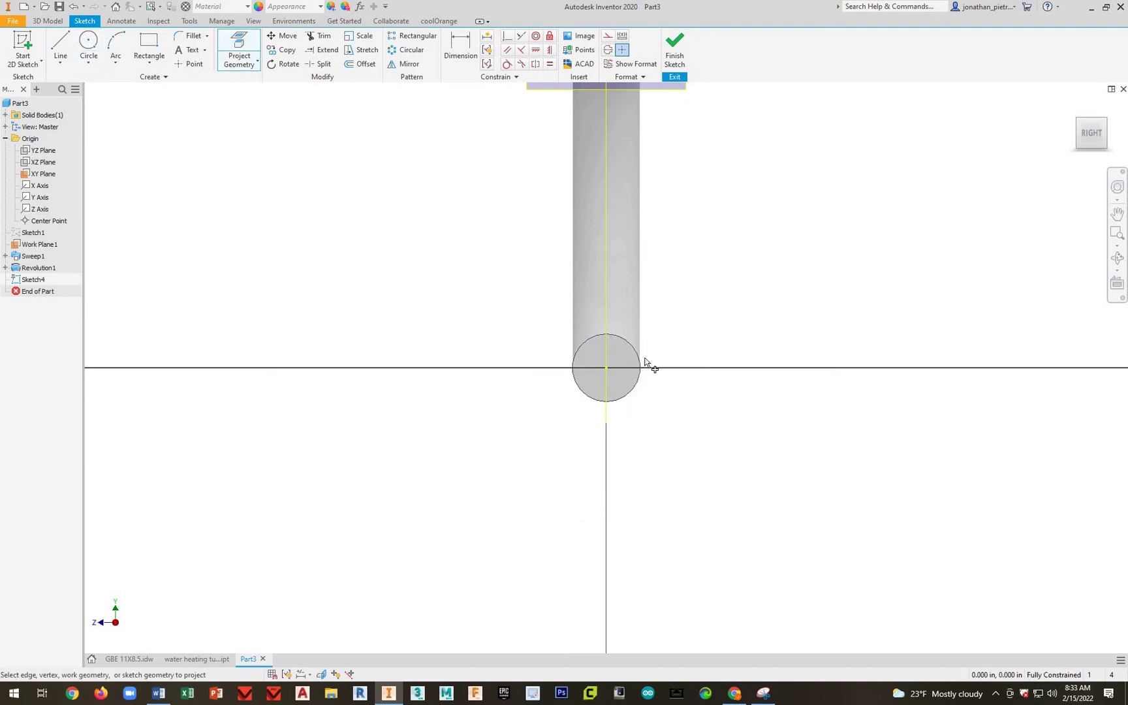
{"action": "left_click", "coordinate": [625, 358]}
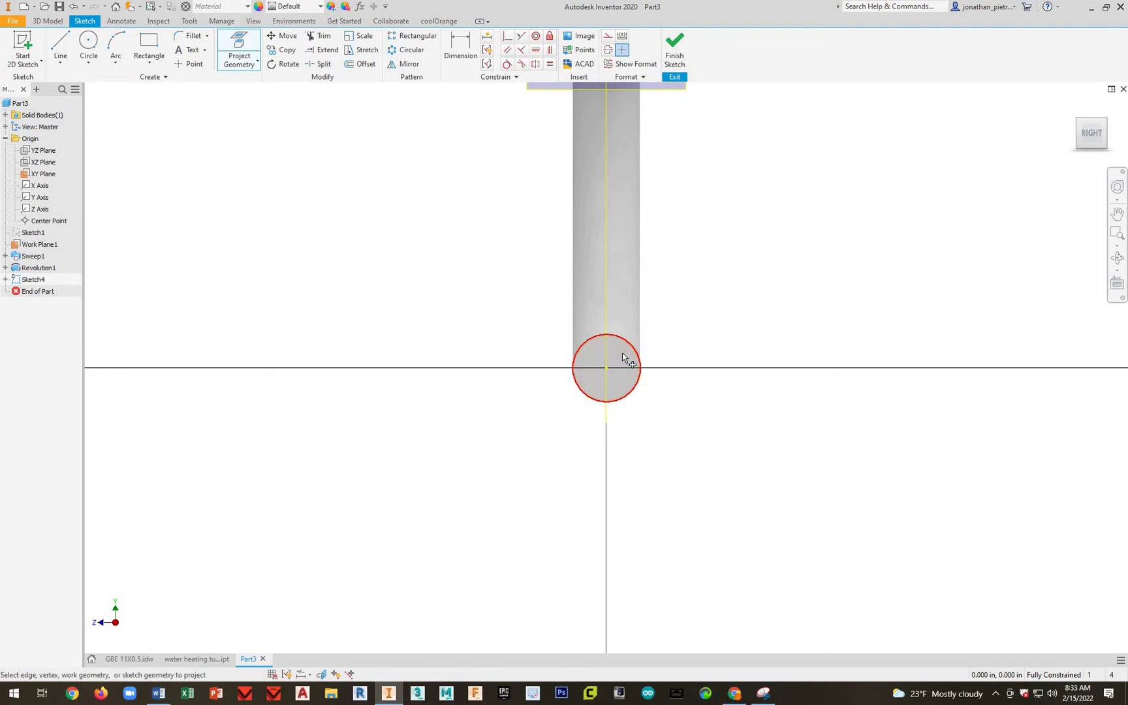
{"action": "left_click", "coordinate": [676, 46]}
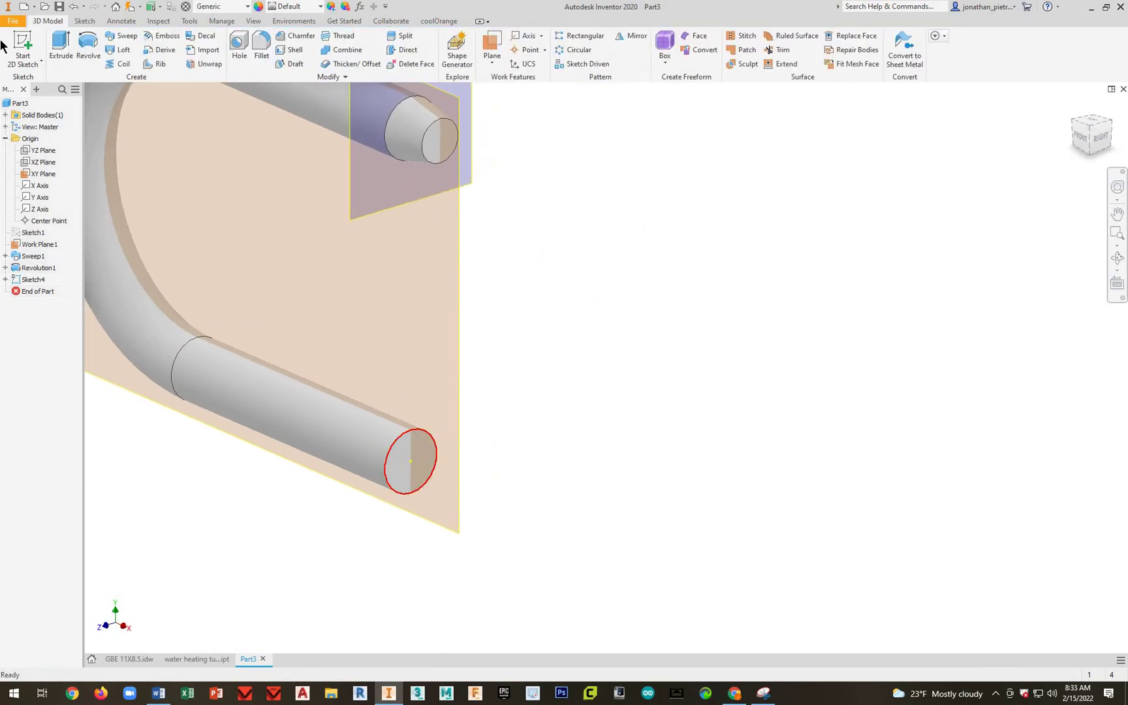
Step: Extrude the lower end circle 0.5 in as a New Solid body
{"action": "left_click", "coordinate": [61, 44]}
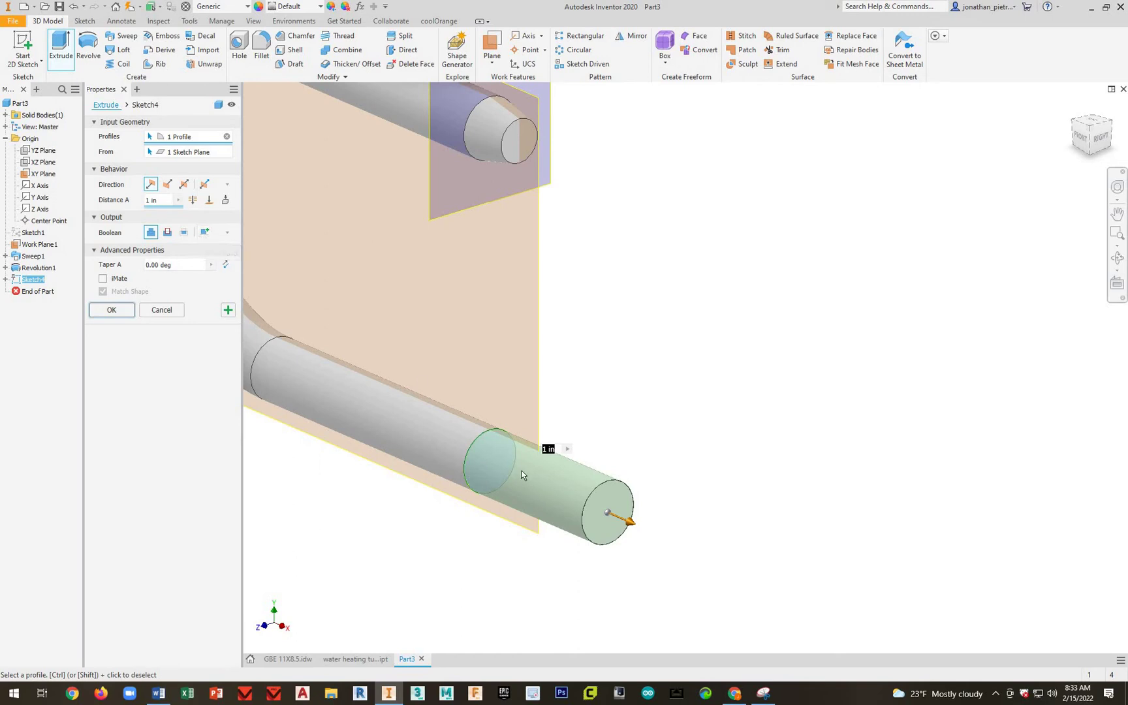
{"action": "left_click", "coordinate": [205, 232]}
{"action": "type", "text": ".5"}
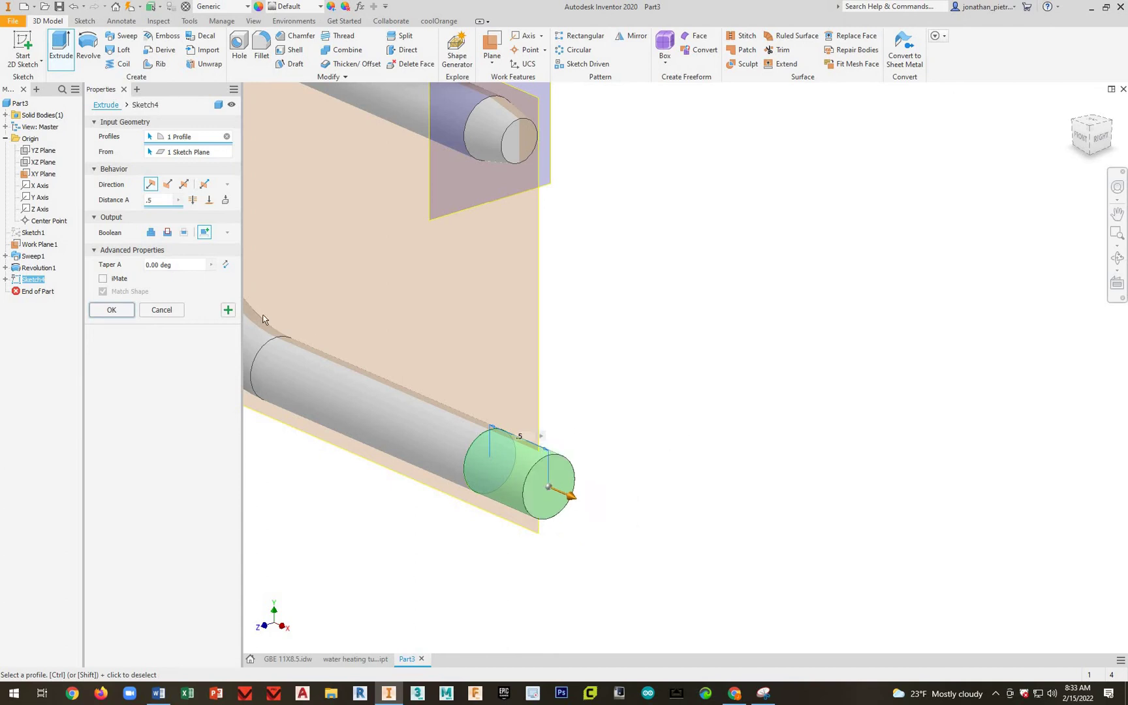
{"action": "key", "text": "Return"}
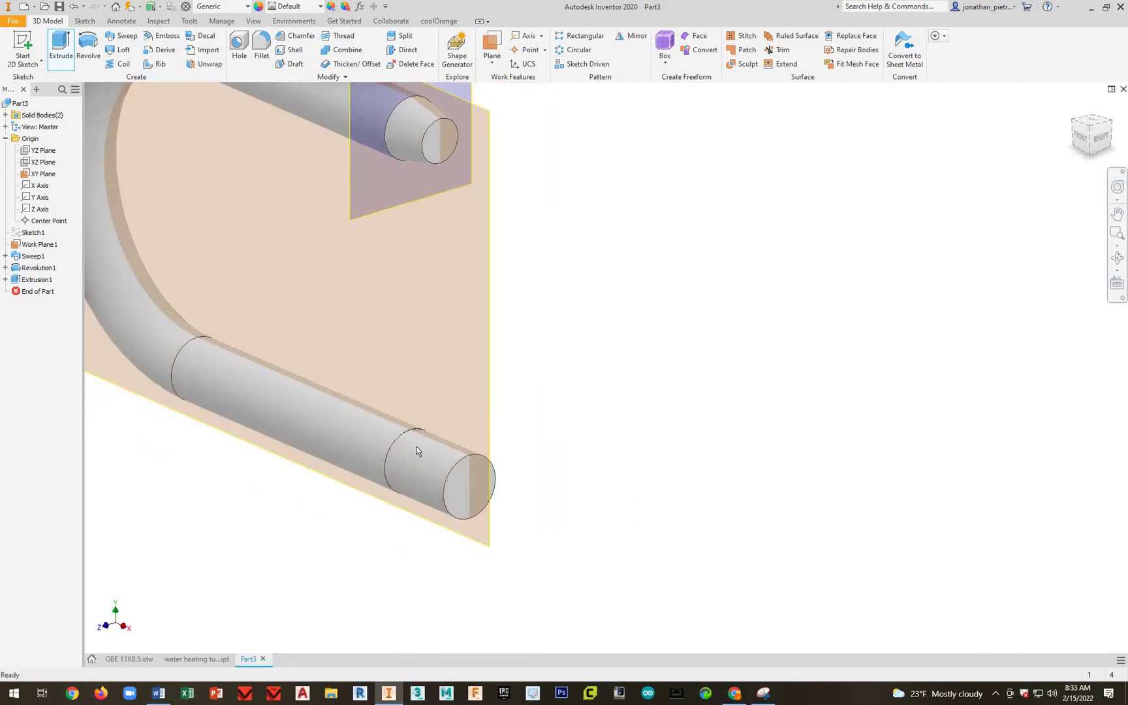
{"action": "key", "text": "F2"}
{"action": "left_click_drag", "start_coordinate": [534, 498], "coordinate": [697, 599]}
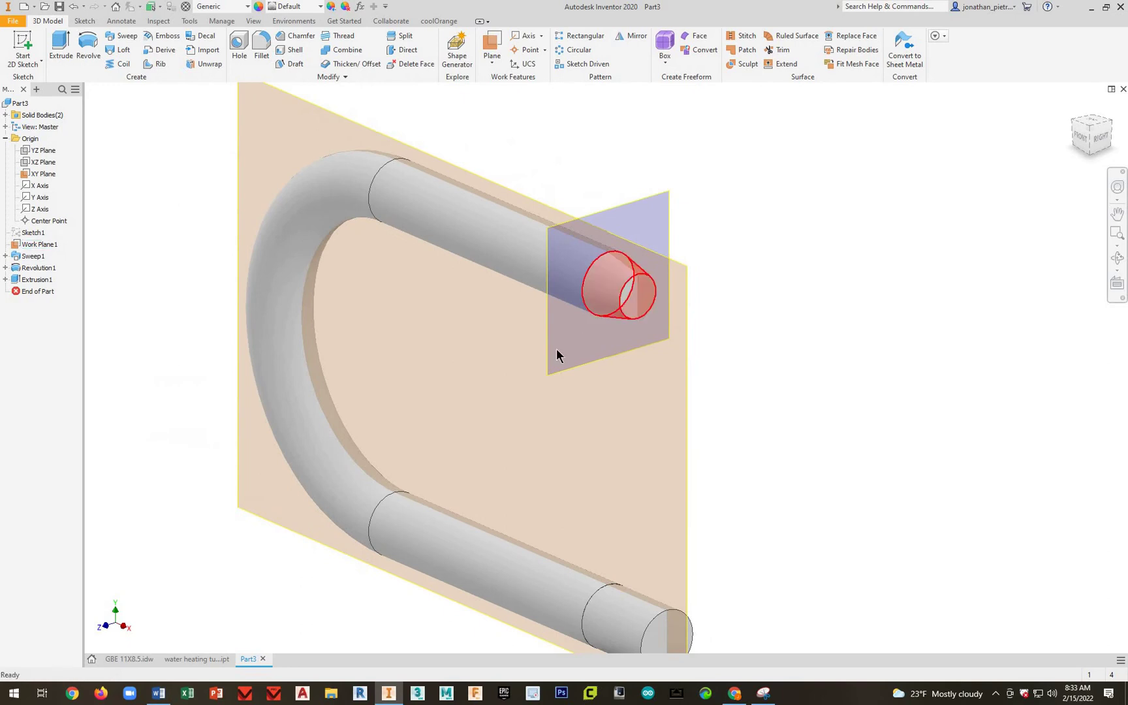
{"action": "left_click_drag", "start_coordinate": [516, 304], "coordinate": [512, 306]}
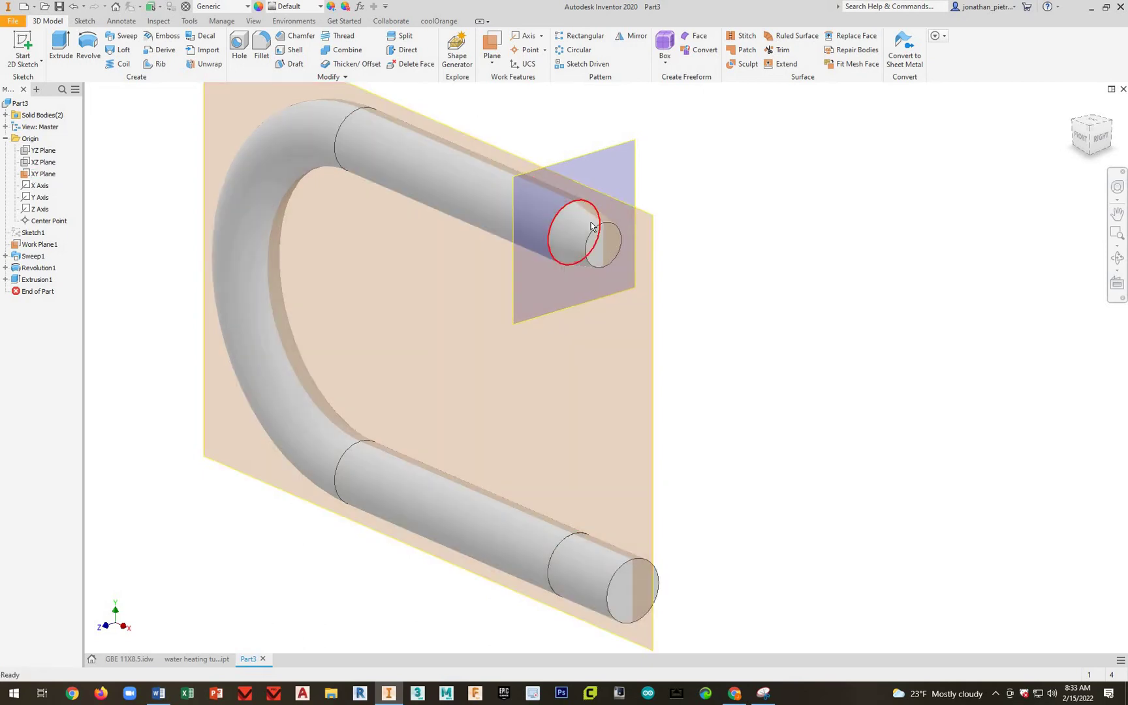
Step: Apply a 3/8-16 UNC class 2A thread to the lower extension's cylindrical face
{"action": "left_click", "coordinate": [345, 37]}
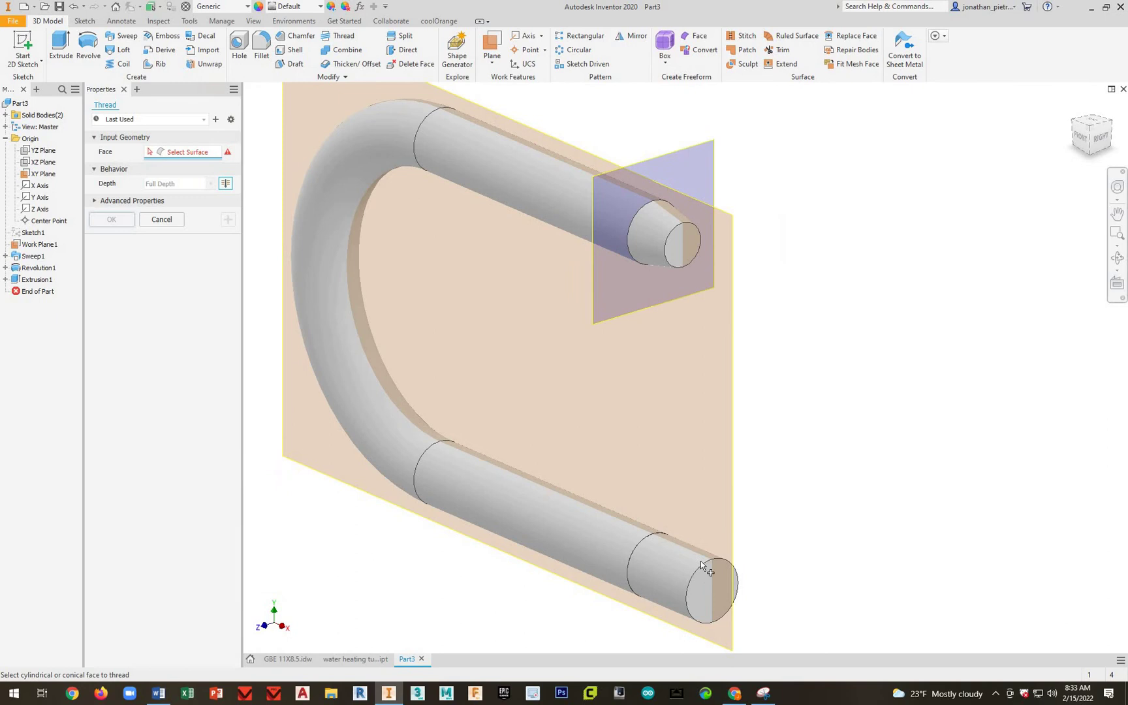
{"action": "left_click", "coordinate": [690, 585]}
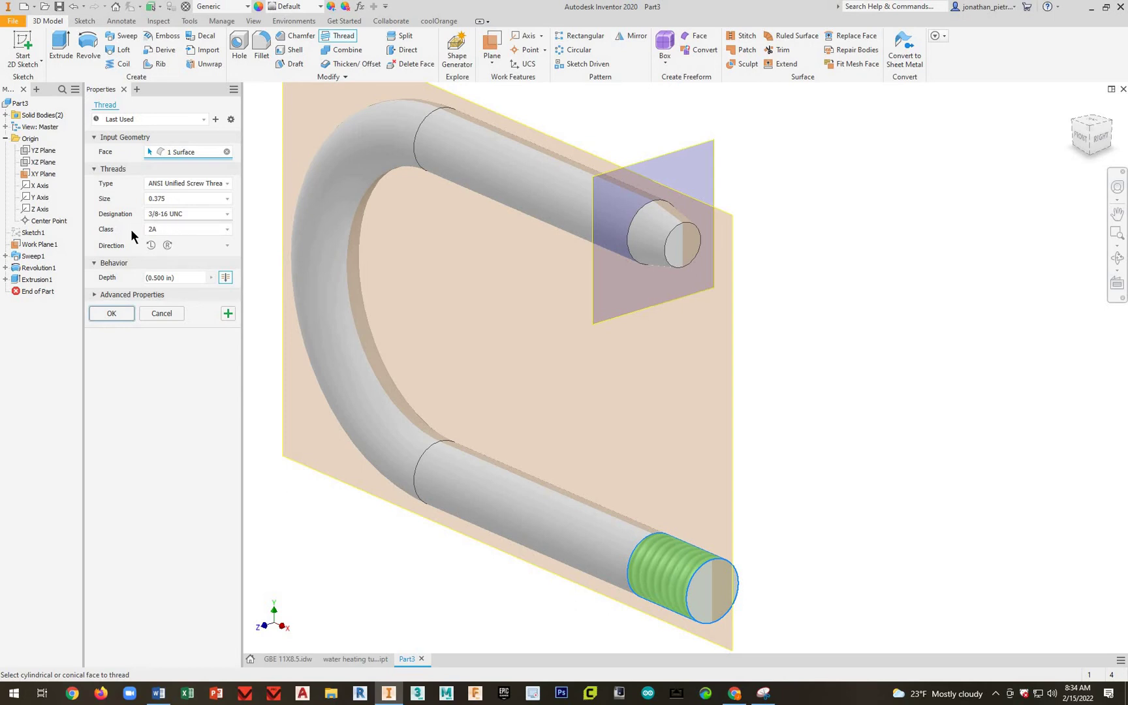
{"action": "left_click", "coordinate": [116, 312]}
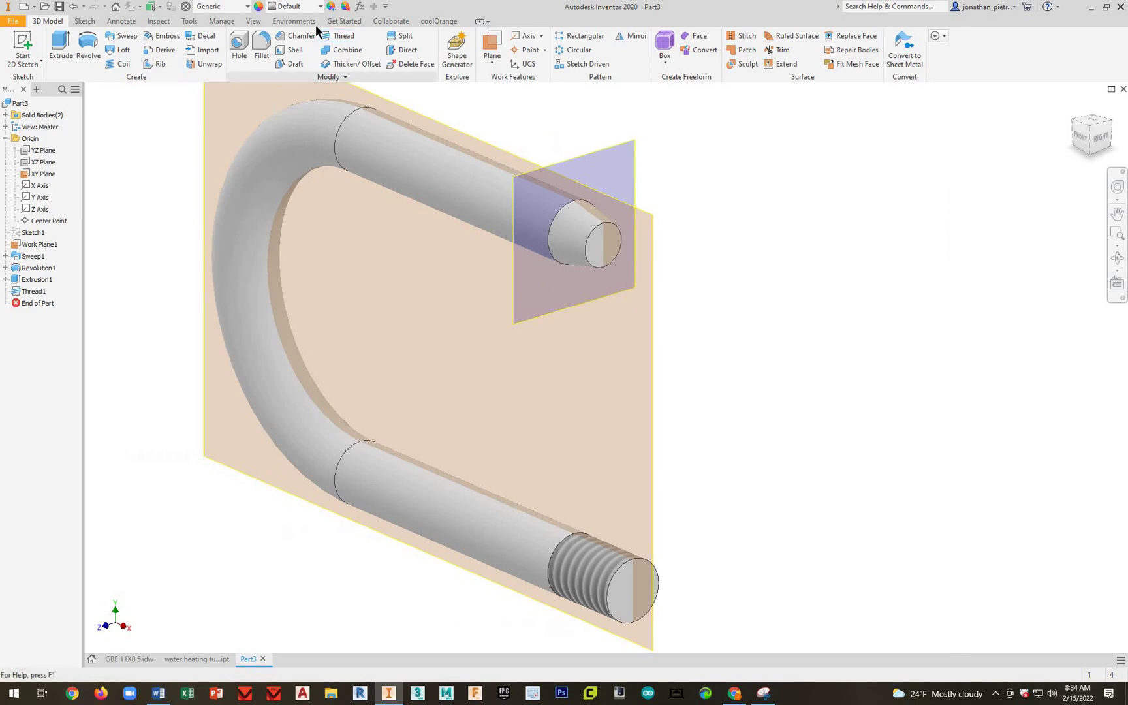
Step: Run coolOrange threadModeler on Thread1 to generate real helical thread geometry
{"action": "left_click", "coordinate": [440, 21]}
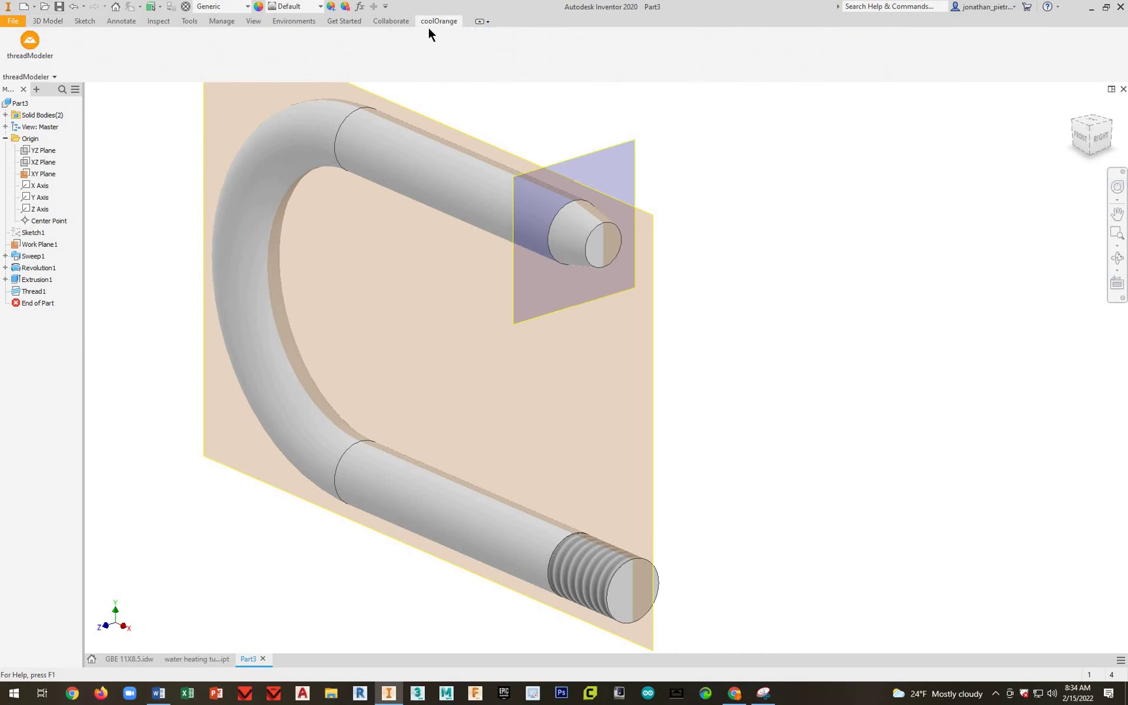
{"action": "left_click", "coordinate": [30, 46]}
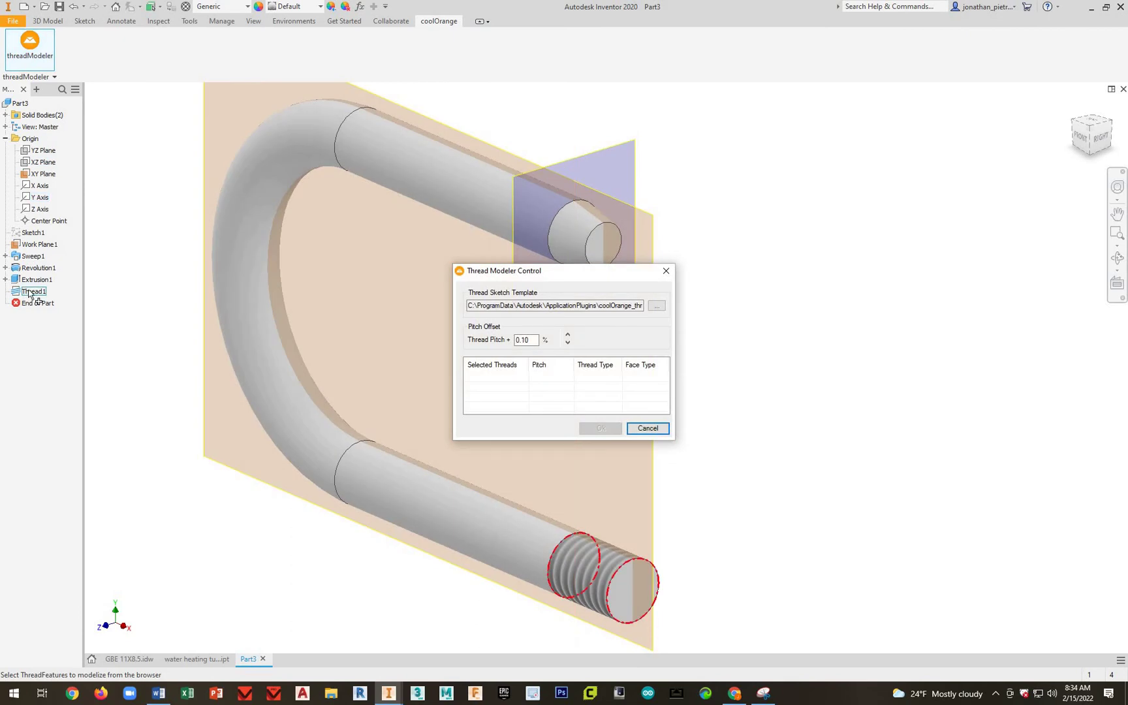
{"action": "left_click", "coordinate": [31, 292]}
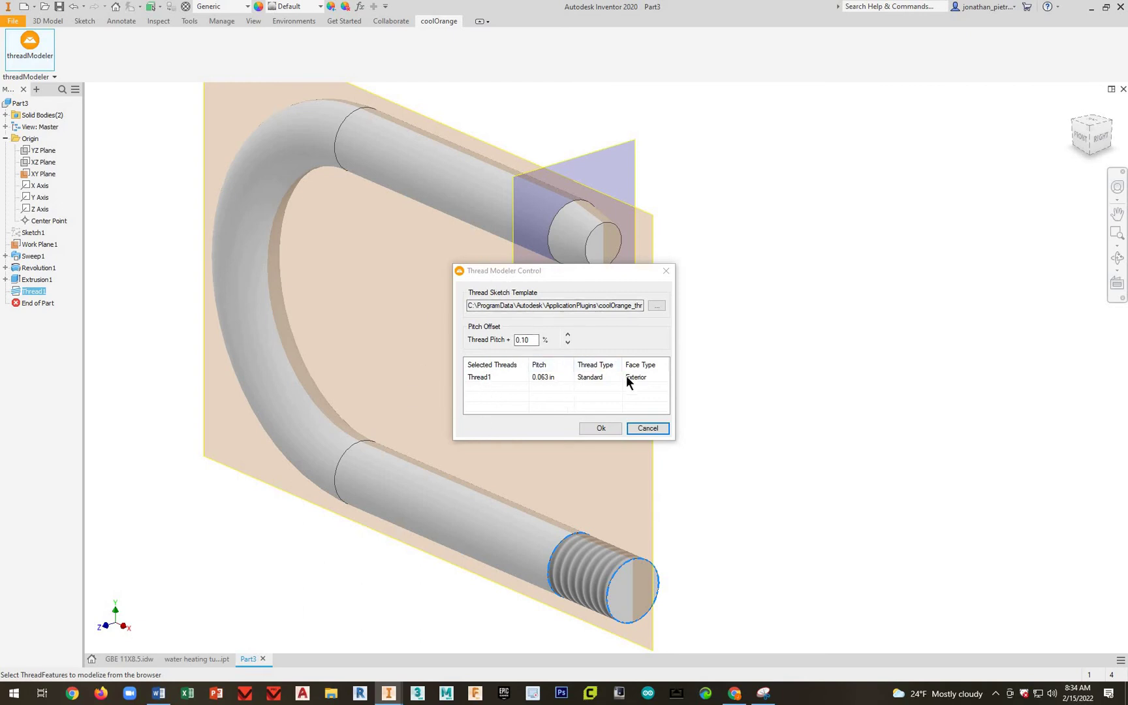
{"action": "left_click", "coordinate": [600, 429]}
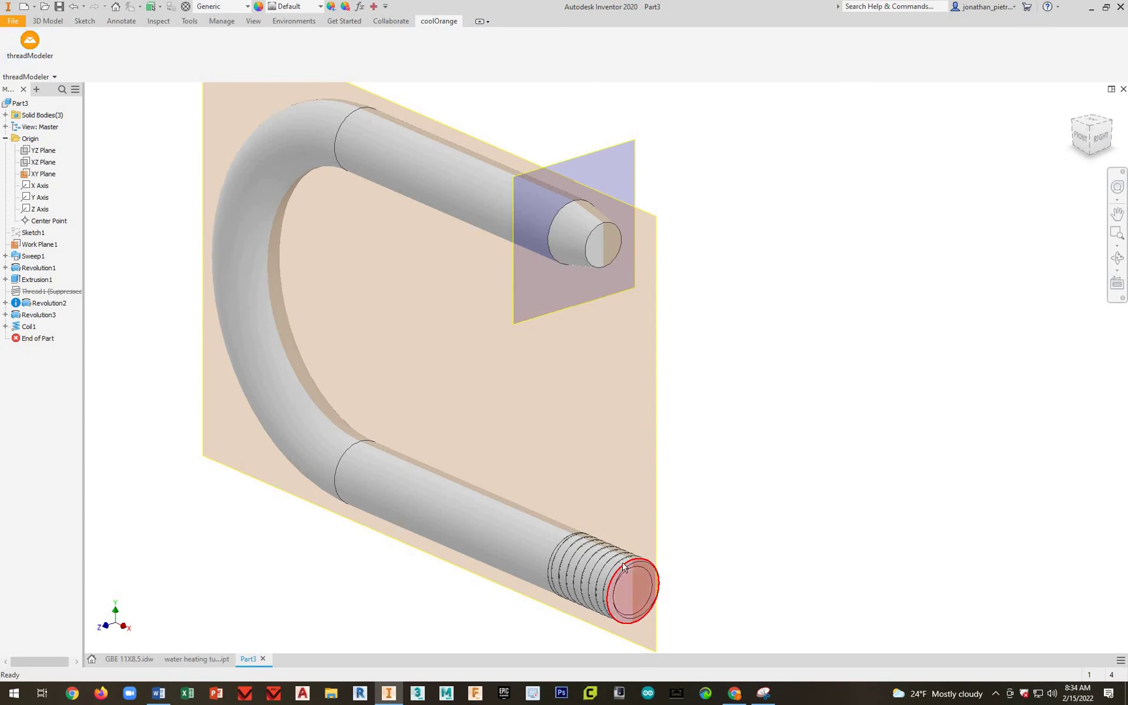
{"action": "middle_click_drag", "start_coordinate": [650, 609], "coordinate": [650, 540]}
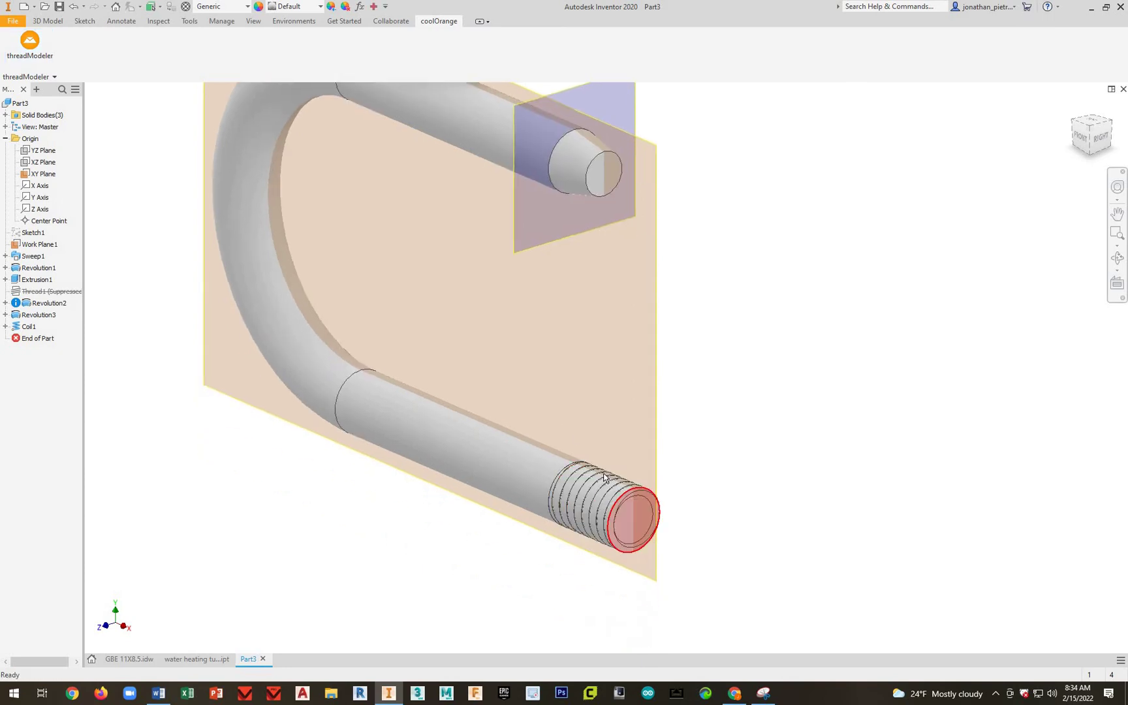
{"action": "scroll", "coordinate": [606, 509], "scroll_direction": "down", "scroll_amount": 3}
{"action": "scroll", "coordinate": [605, 514], "scroll_direction": "up", "scroll_amount": 3}
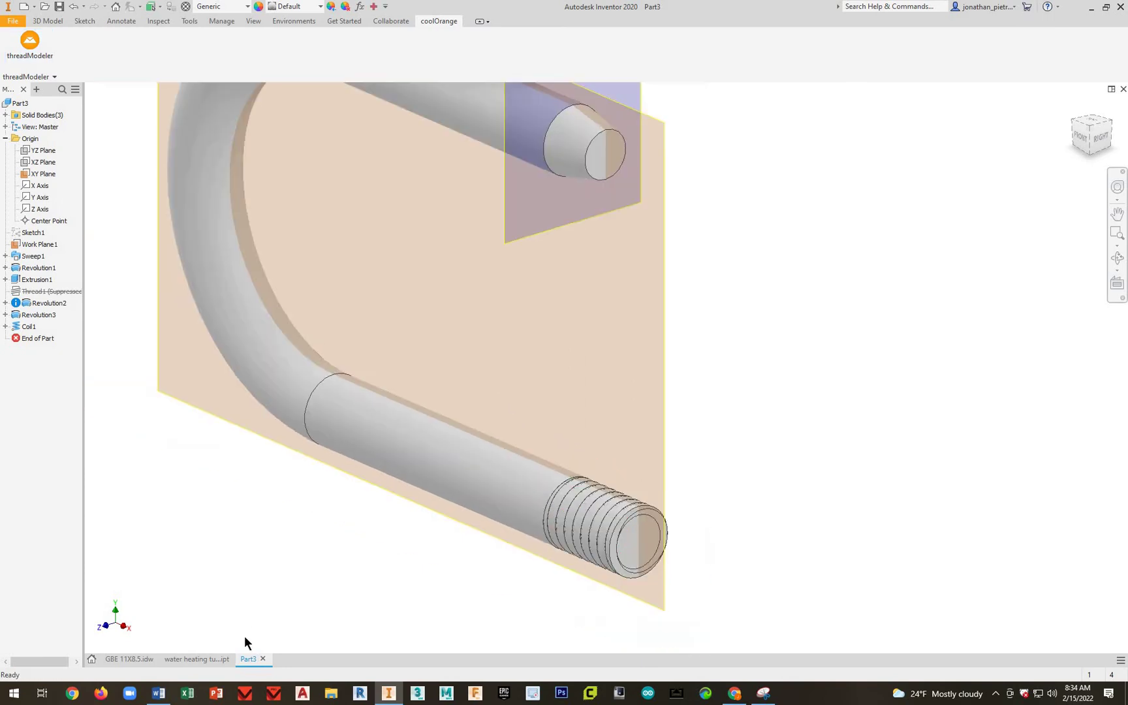
{"action": "left_click", "coordinate": [212, 659]}
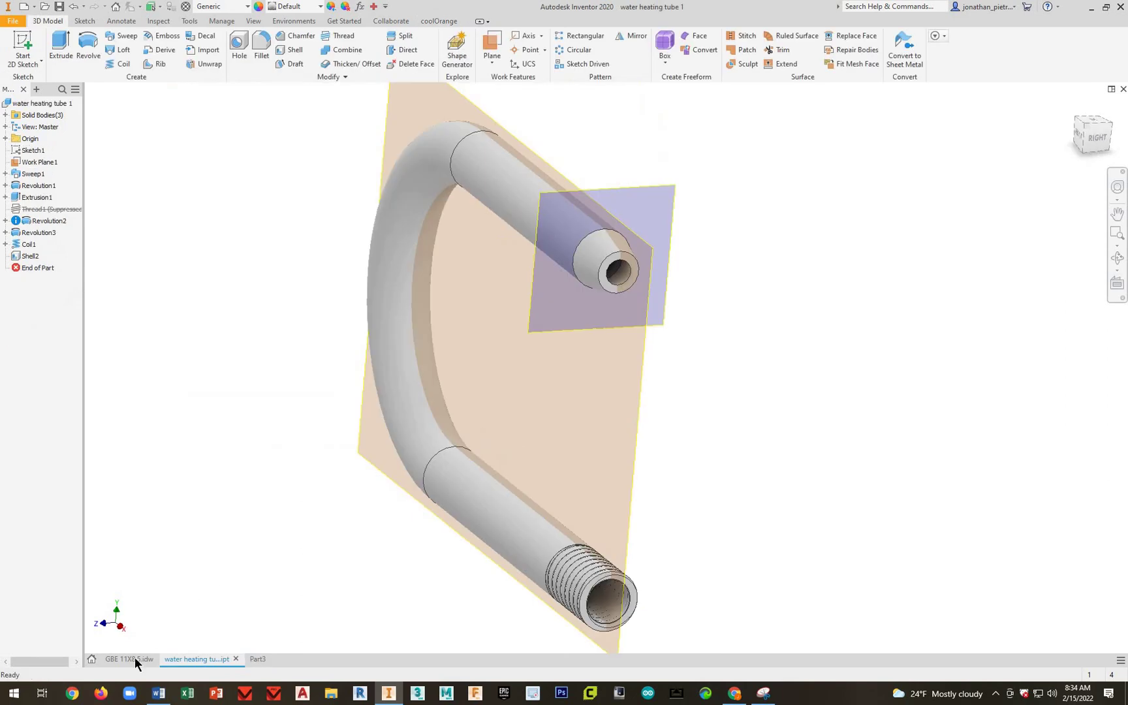
{"action": "key", "text": "ctrl+Tab"}
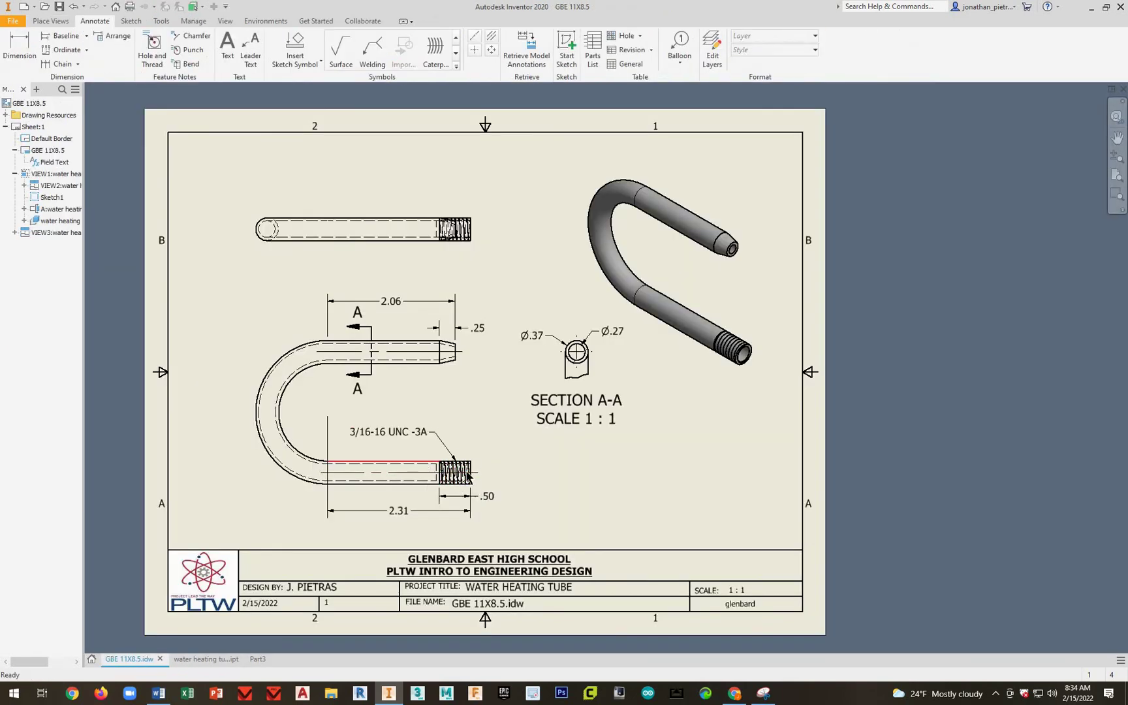
{"action": "left_click", "coordinate": [257, 660]}
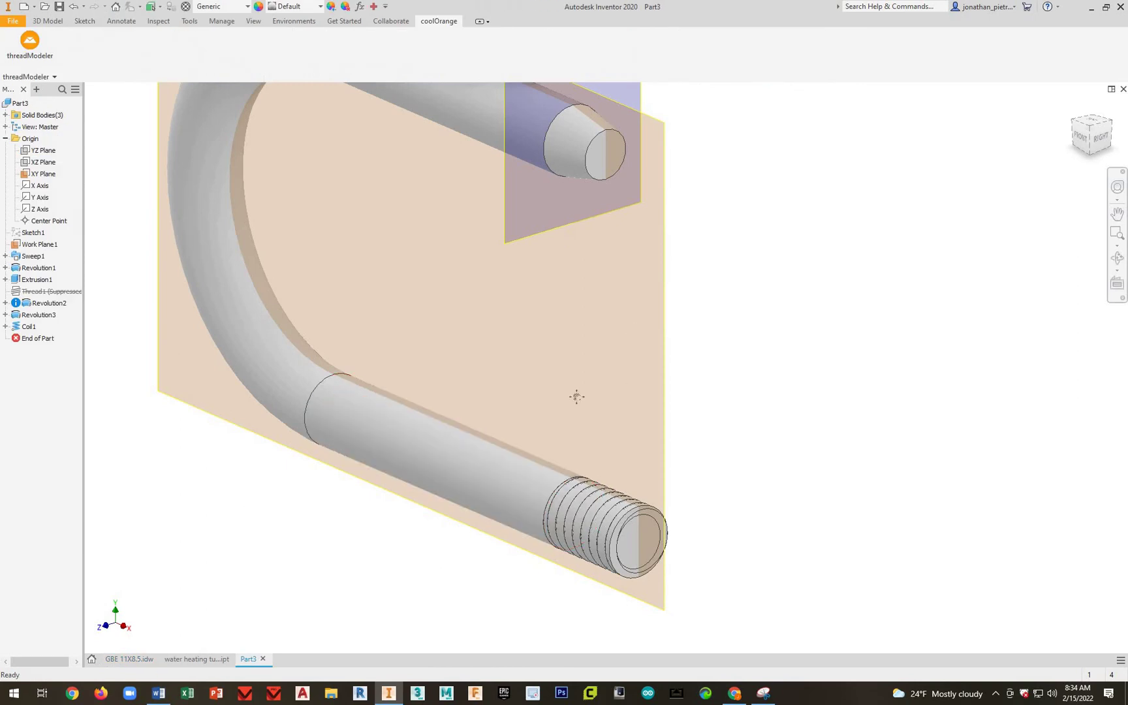
{"action": "middle_click_drag", "start_coordinate": [576, 396], "coordinate": [521, 467]}
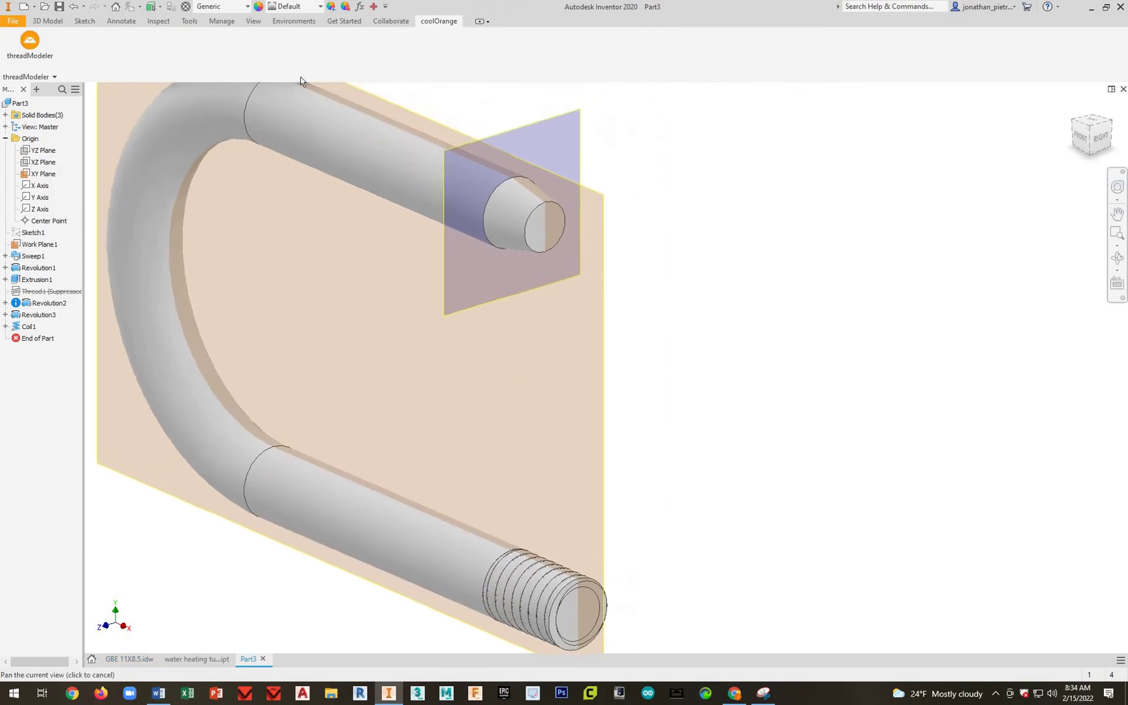
Step: Shell the tube to 0.05 in, removing the tapered tip and threaded end faces
{"action": "left_click", "coordinate": [43, 20]}
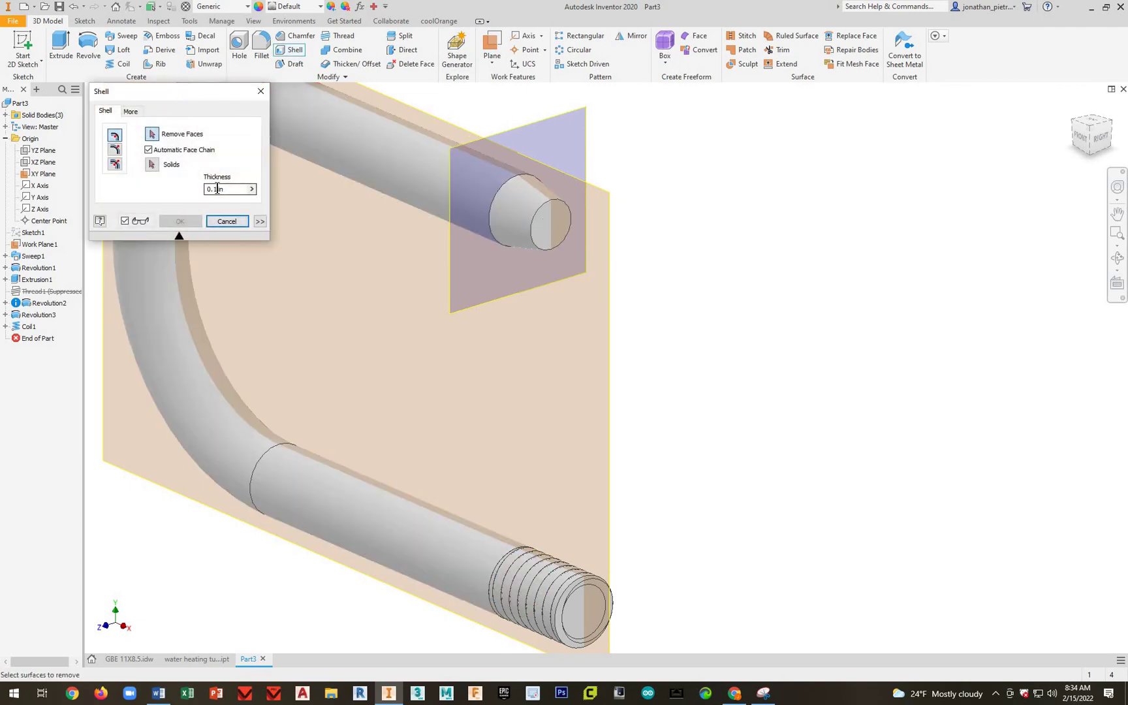
{"action": "key", "text": "BackSpace"}
{"action": "key", "text": "BackSpace"}
{"action": "key", "text": "BackSpace"}
{"action": "key", "text": "BackSpace"}
{"action": "type", "text": "0.05"}
{"action": "left_click", "coordinate": [554, 231]}
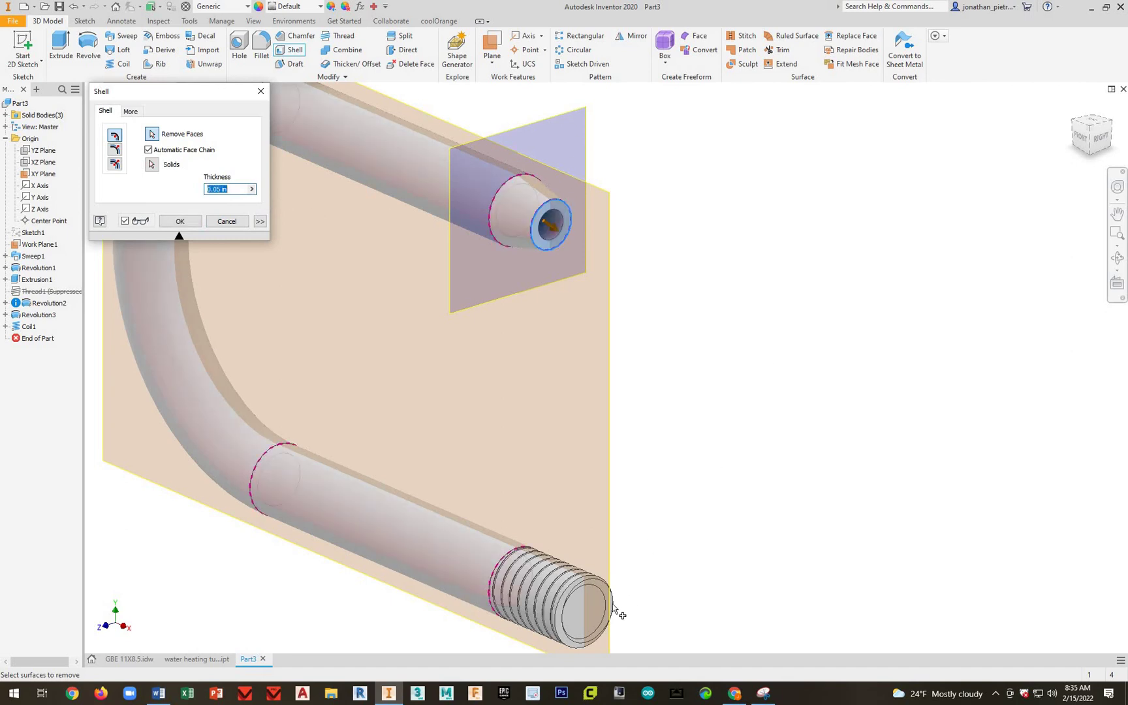
{"action": "left_click", "coordinate": [584, 617]}
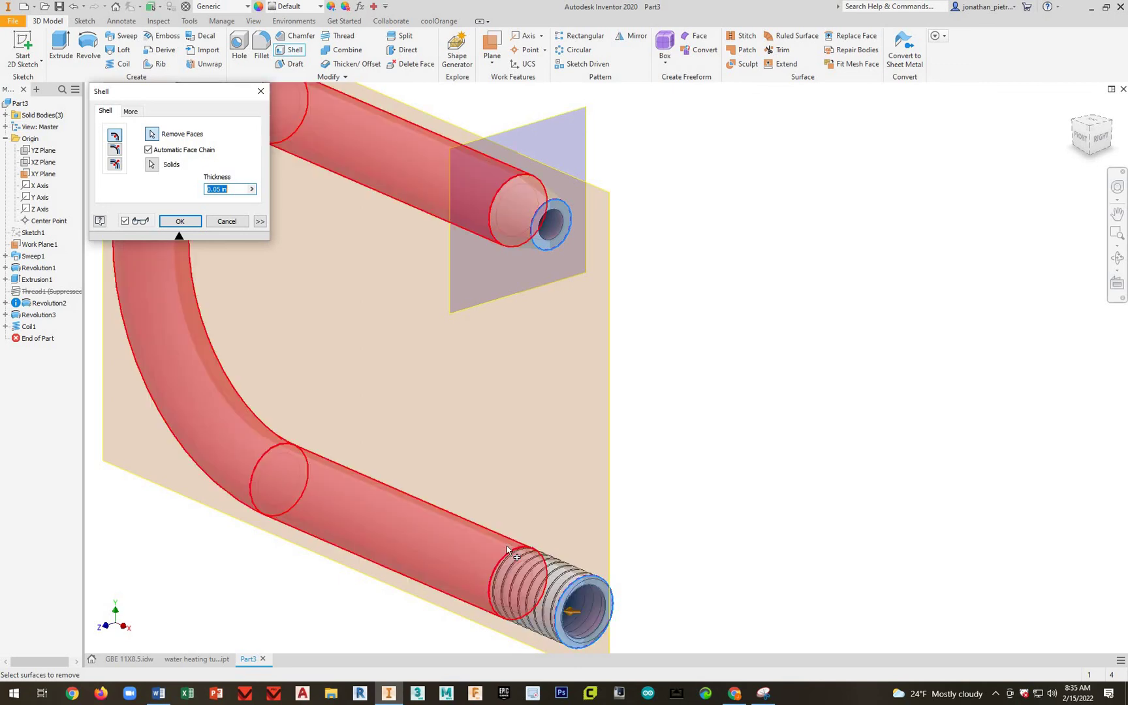
{"action": "key", "text": "Return"}
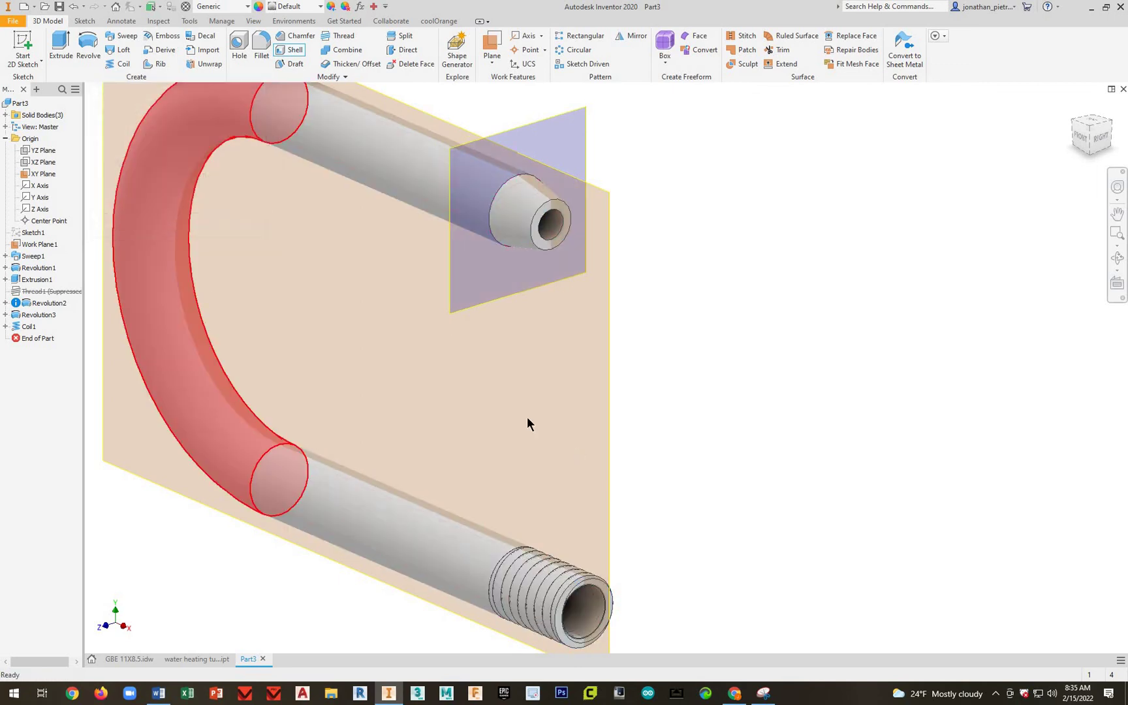
{"action": "middle_click_drag", "start_coordinate": [607, 550], "coordinate": [555, 585], "text": "shift"}
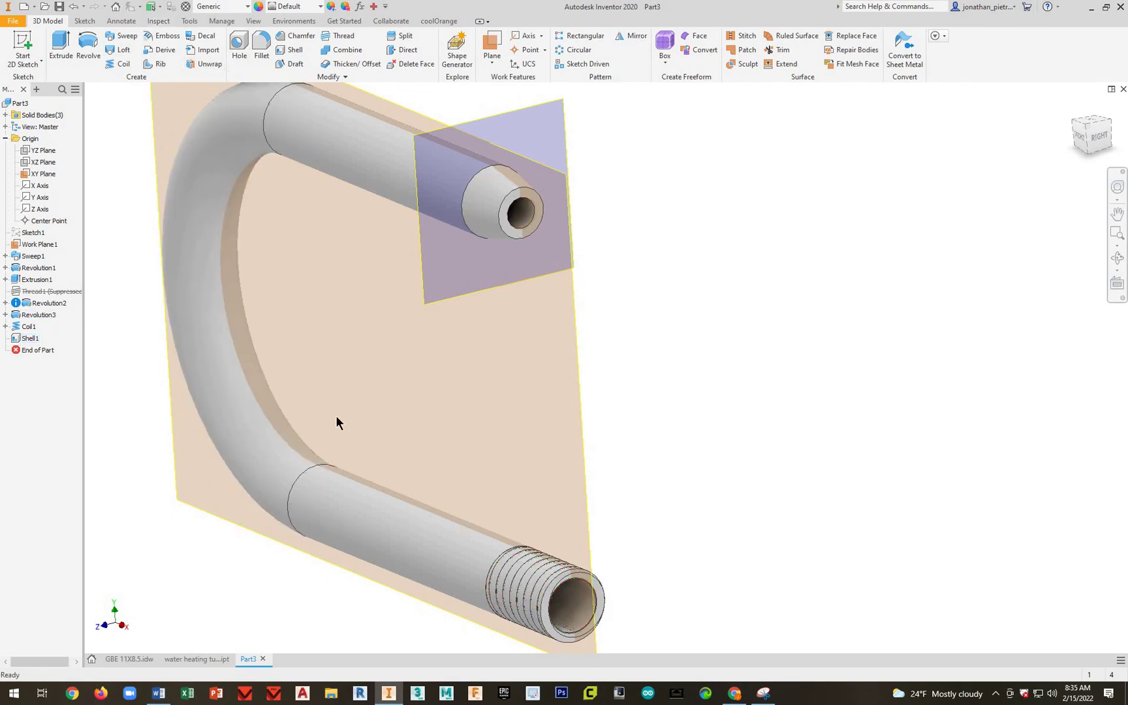
Step: Undo Shell1 and reapply the shell, removing the tip end face and threaded end ring face
{"action": "key", "text": "ctrl+z"}
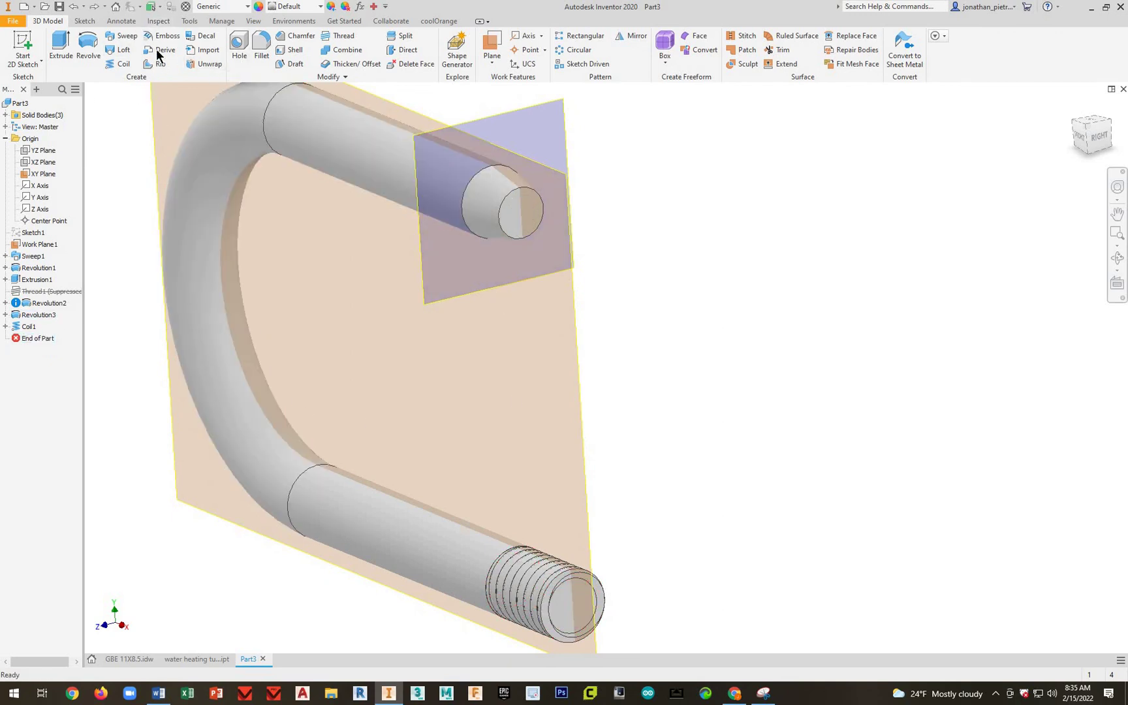
{"action": "left_click", "coordinate": [290, 50]}
{"action": "left_click", "coordinate": [522, 221]}
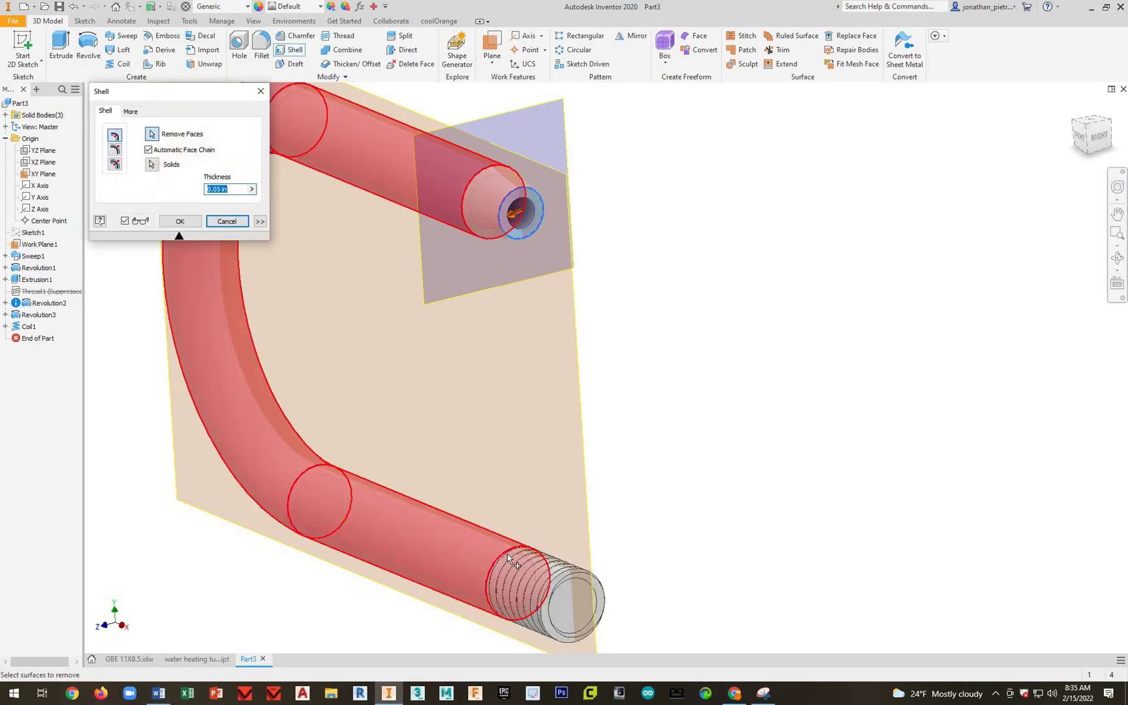
{"action": "middle_click_drag", "start_coordinate": [547, 537], "coordinate": [499, 588], "text": "shift"}
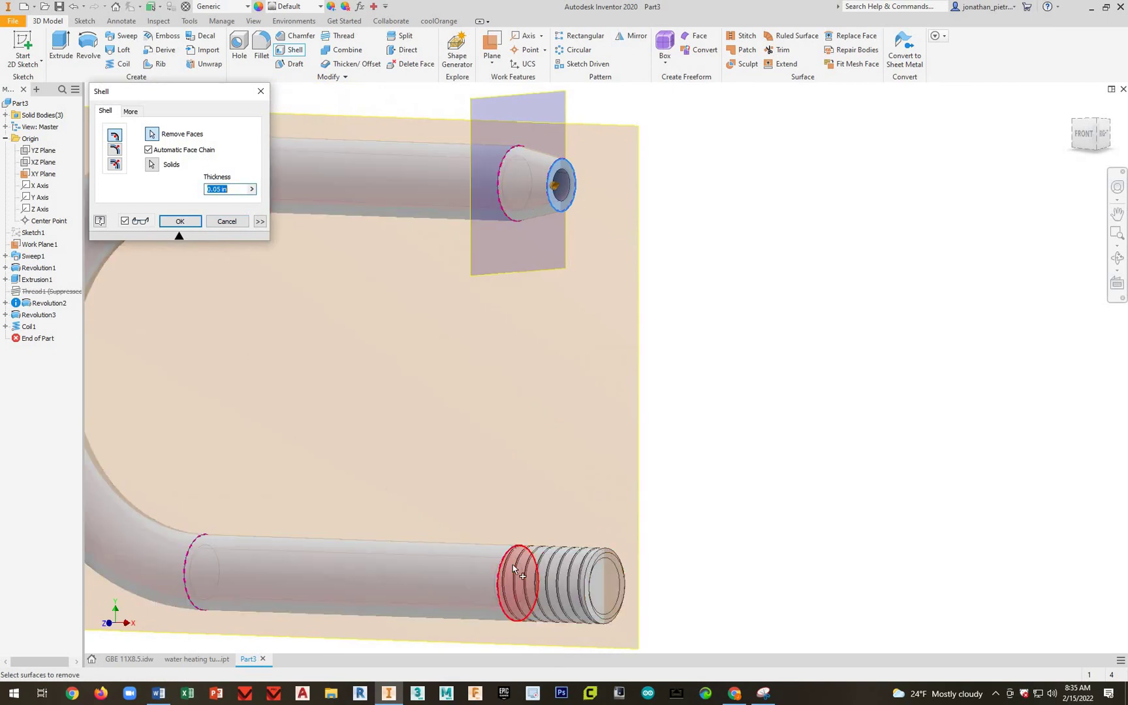
{"action": "scroll", "coordinate": [500, 588], "scroll_direction": "down", "scroll_amount": 3}
{"action": "scroll", "coordinate": [501, 526], "scroll_direction": "up", "scroll_amount": 6}
{"action": "left_click", "coordinate": [500, 523]}
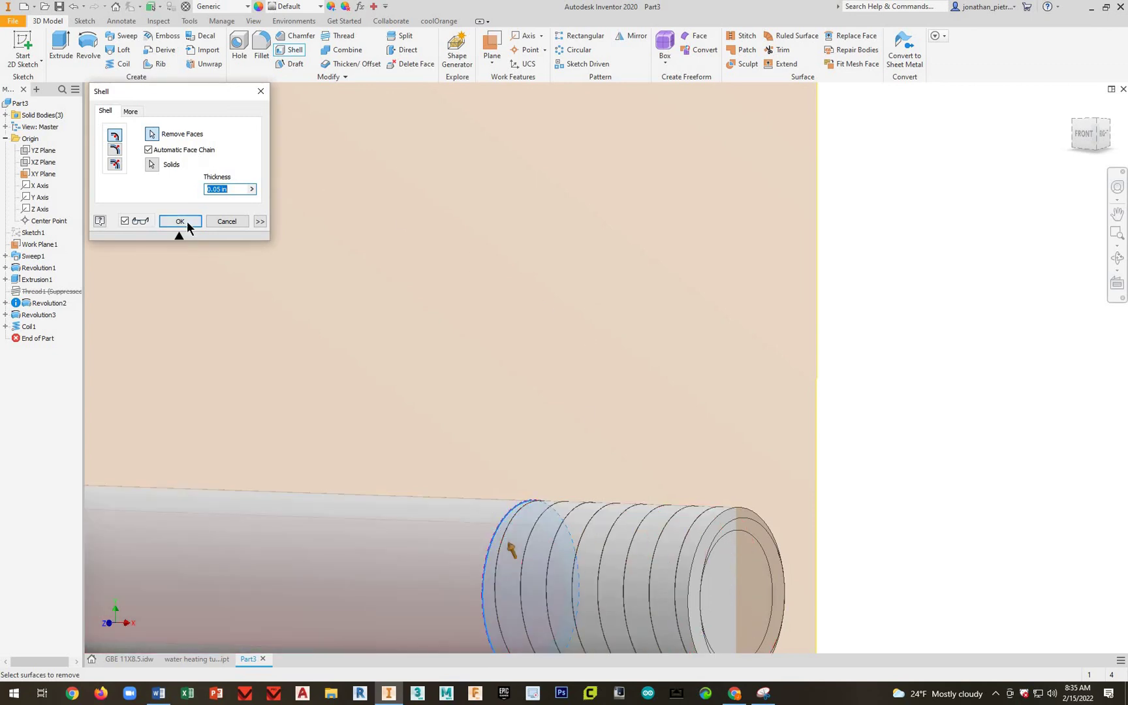
{"action": "left_click", "coordinate": [180, 221]}
{"action": "scroll", "coordinate": [562, 214], "scroll_direction": "down", "scroll_amount": 5}
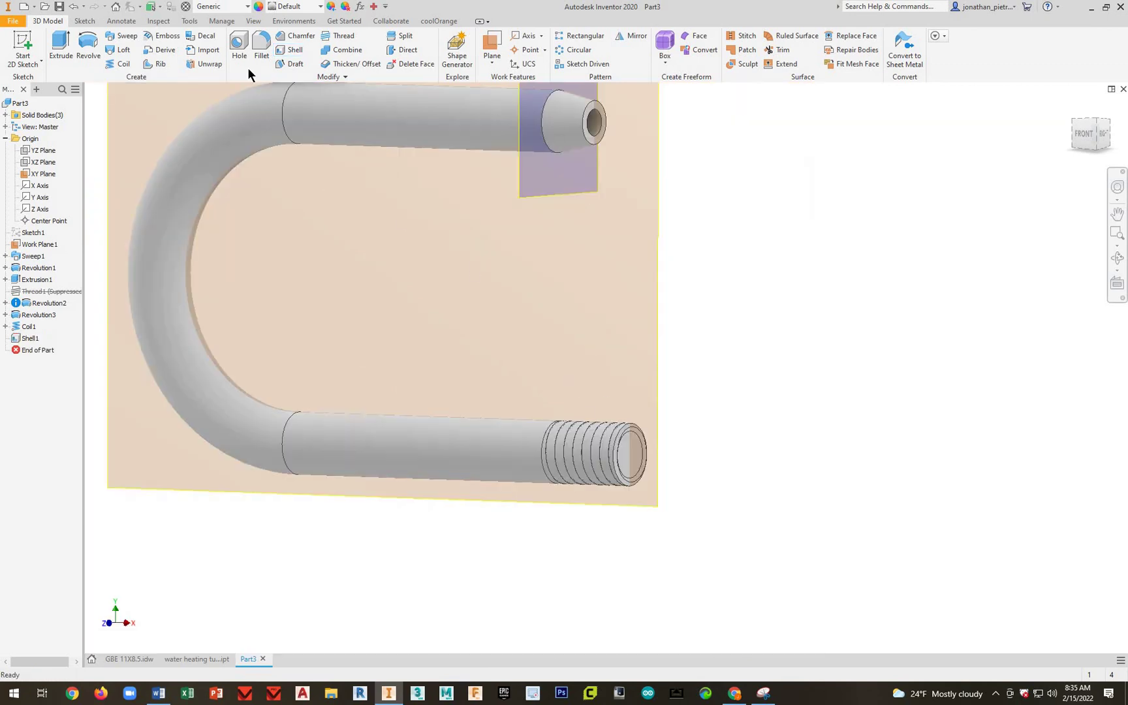
Step: Add a 0.05 in shell removing the threaded end face and thread coil faces
{"action": "left_click", "coordinate": [295, 50]}
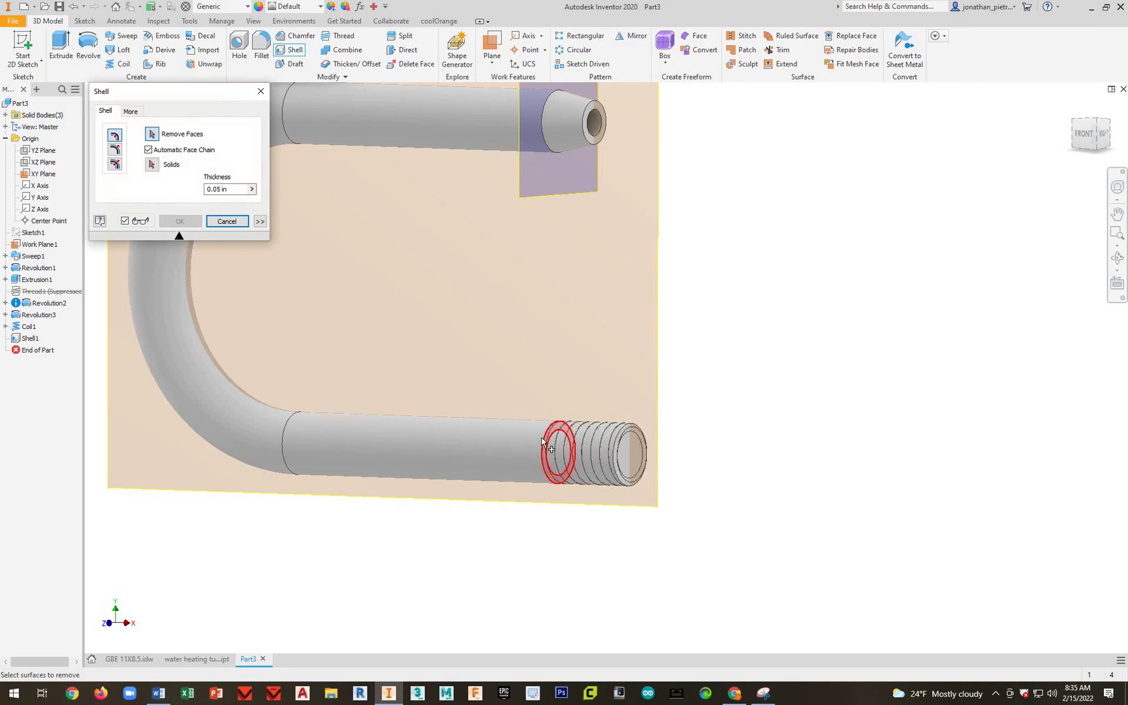
{"action": "left_click", "coordinate": [634, 458]}
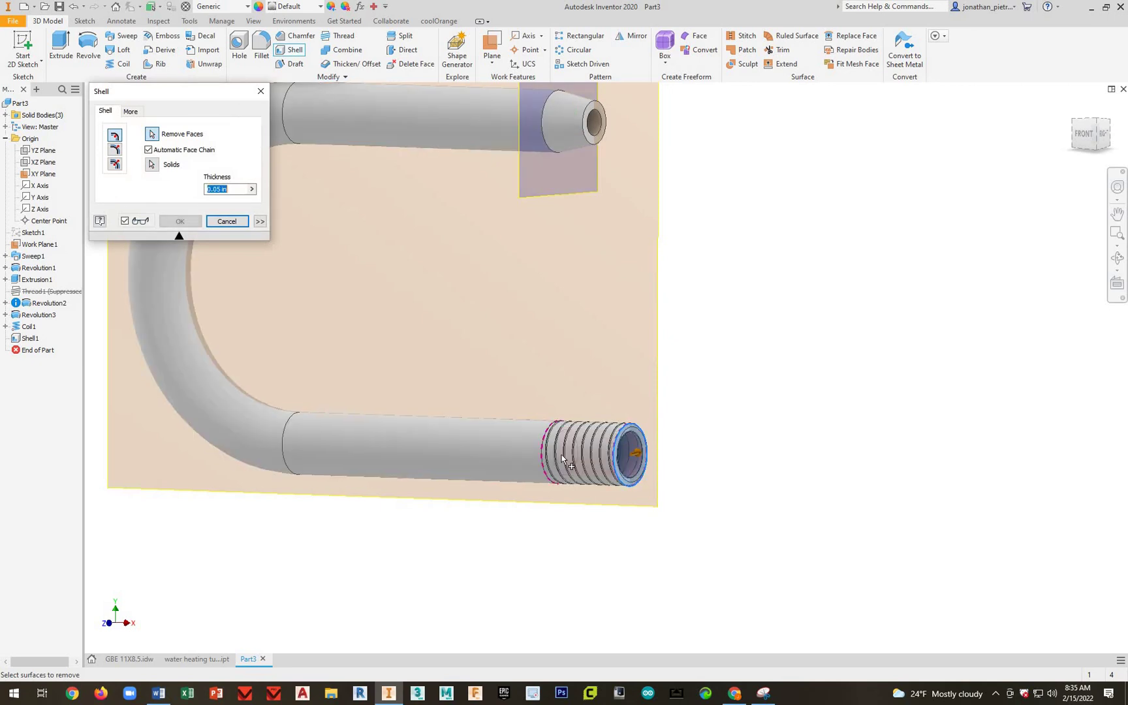
{"action": "middle_click_drag", "start_coordinate": [640, 465], "coordinate": [532, 459], "text": "shift"}
{"action": "left_click", "coordinate": [525, 454]}
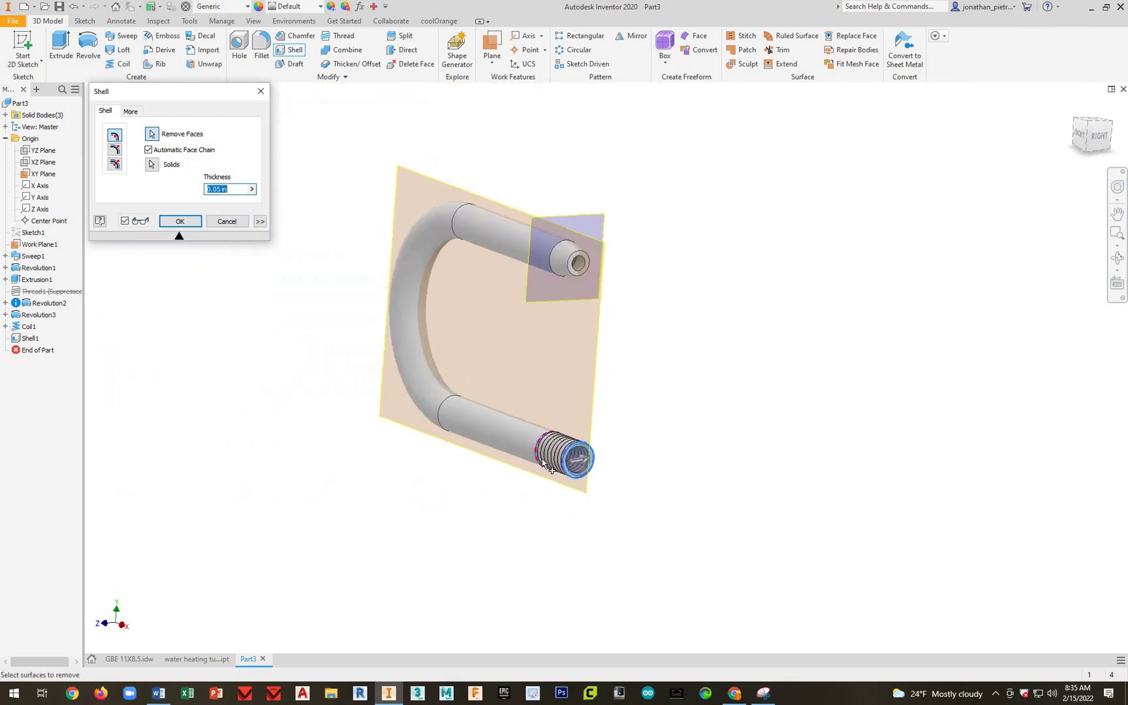
{"action": "scroll", "coordinate": [526, 454], "scroll_direction": "up", "scroll_amount": 3}
{"action": "scroll", "coordinate": [529, 394], "scroll_direction": "down", "scroll_amount": 8}
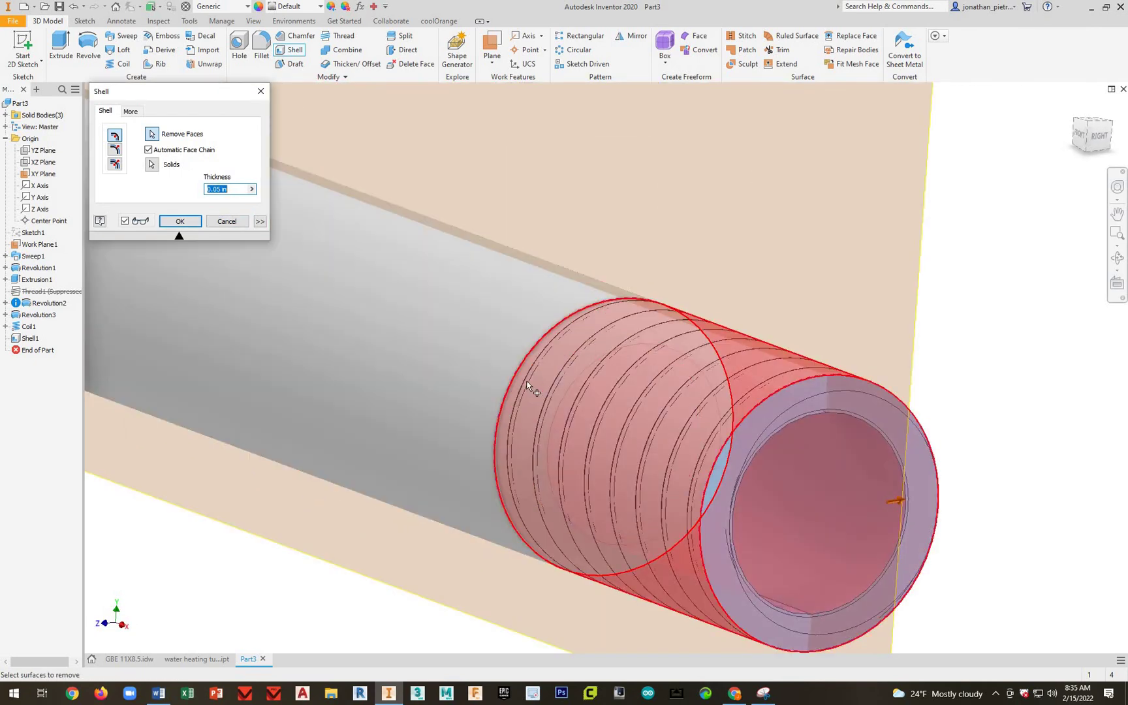
{"action": "left_click", "coordinate": [520, 373]}
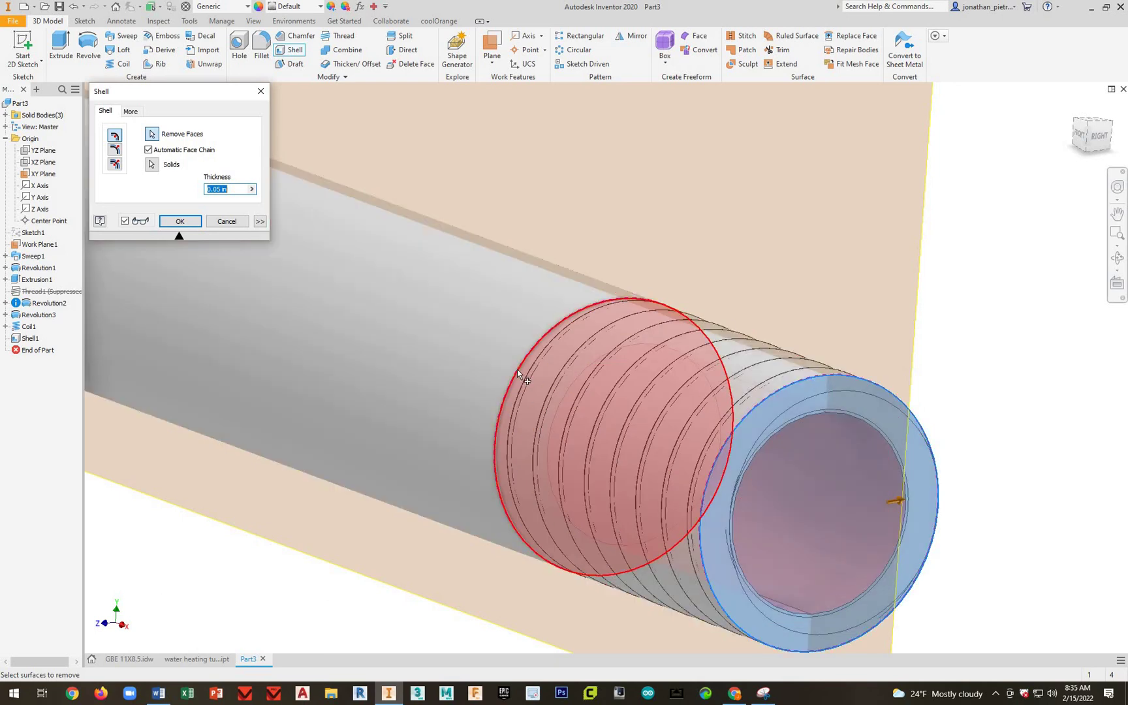
{"action": "left_click", "coordinate": [189, 221]}
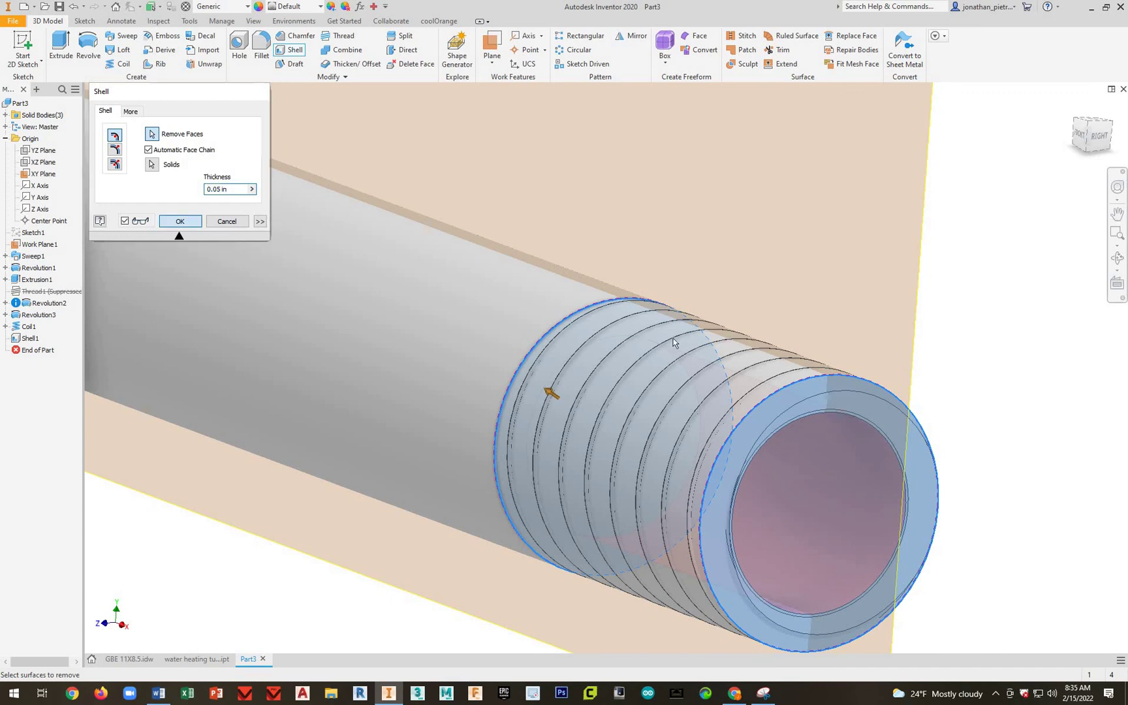
{"action": "scroll", "coordinate": [719, 401], "scroll_direction": "down", "scroll_amount": 4}
{"action": "middle_click_drag", "start_coordinate": [719, 401], "coordinate": [739, 274], "text": "shift"}
{"action": "scroll", "coordinate": [718, 303], "scroll_direction": "down", "scroll_amount": 3}
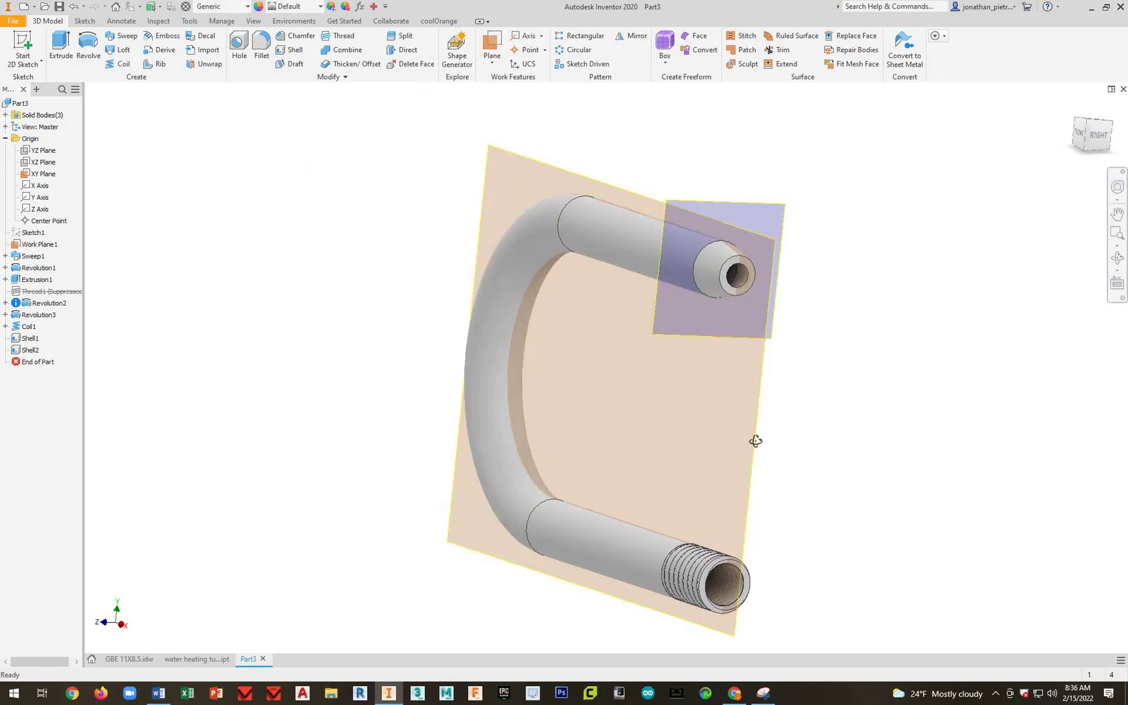
{"action": "middle_click_drag", "start_coordinate": [753, 440], "coordinate": [739, 595], "text": "shift"}
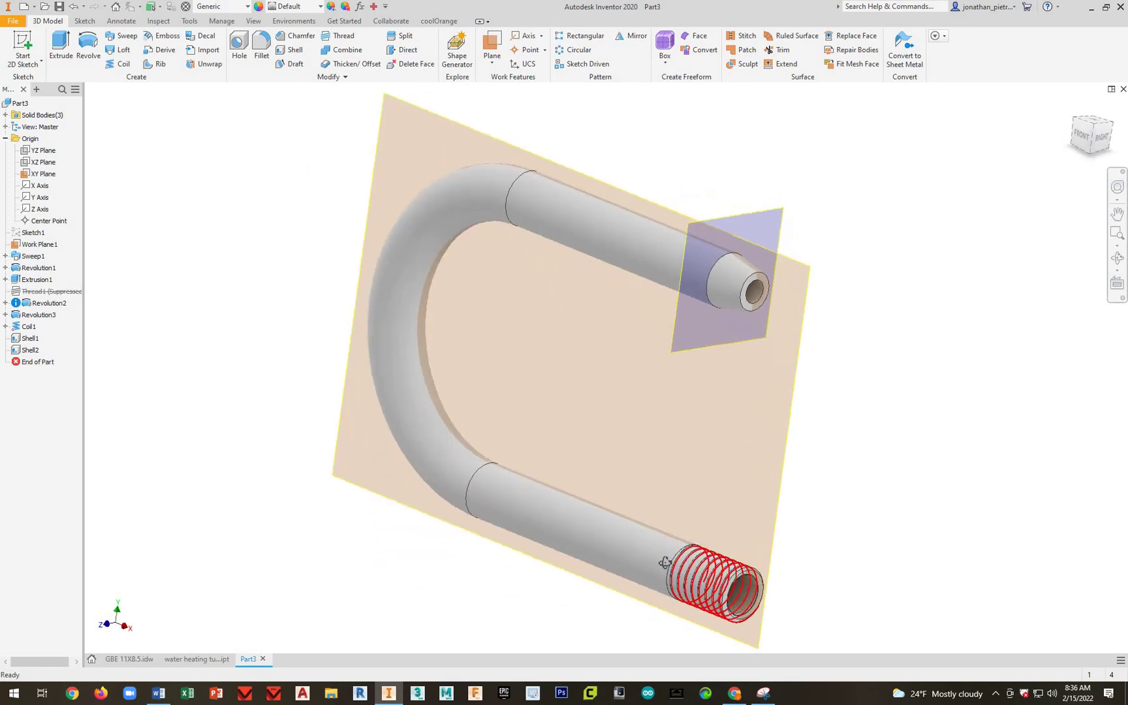